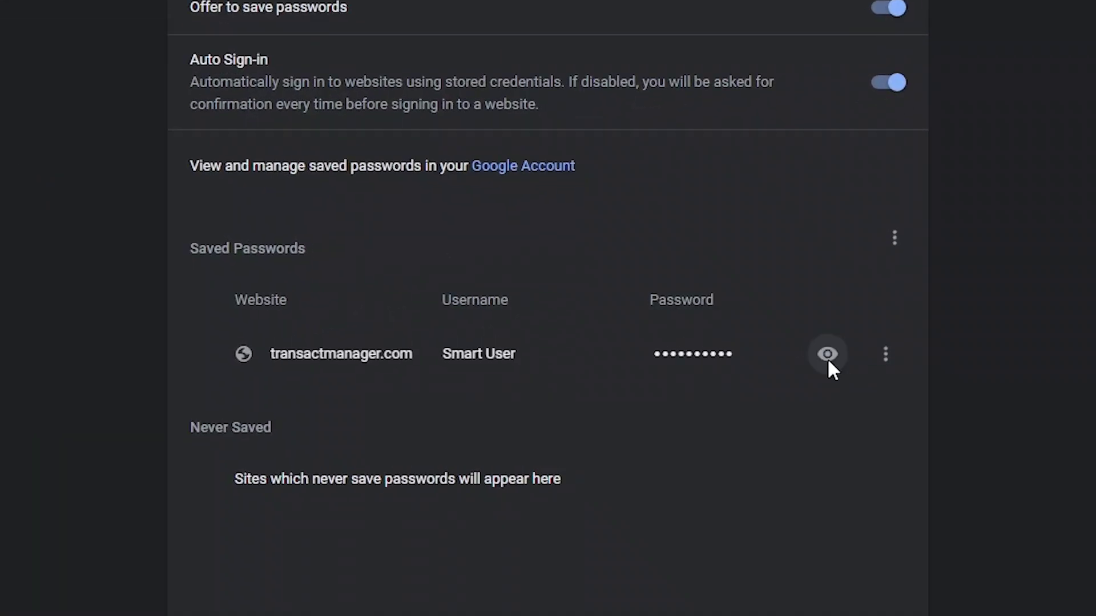
Reveal the saved transactmanager.com password in Chrome, triggering the Windows Security password prompt.
{"action": "left_click", "coordinate": [826, 355]}
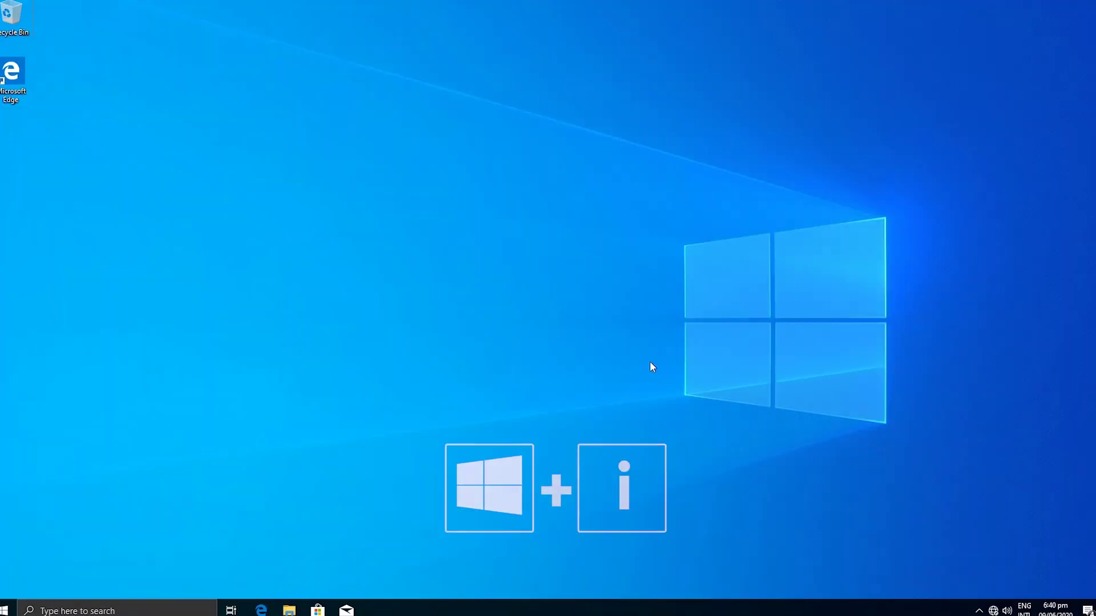
Start adding a password to the account from Settings > Accounts > Sign-in options > Password.
{"action": "key", "text": "super+i"}
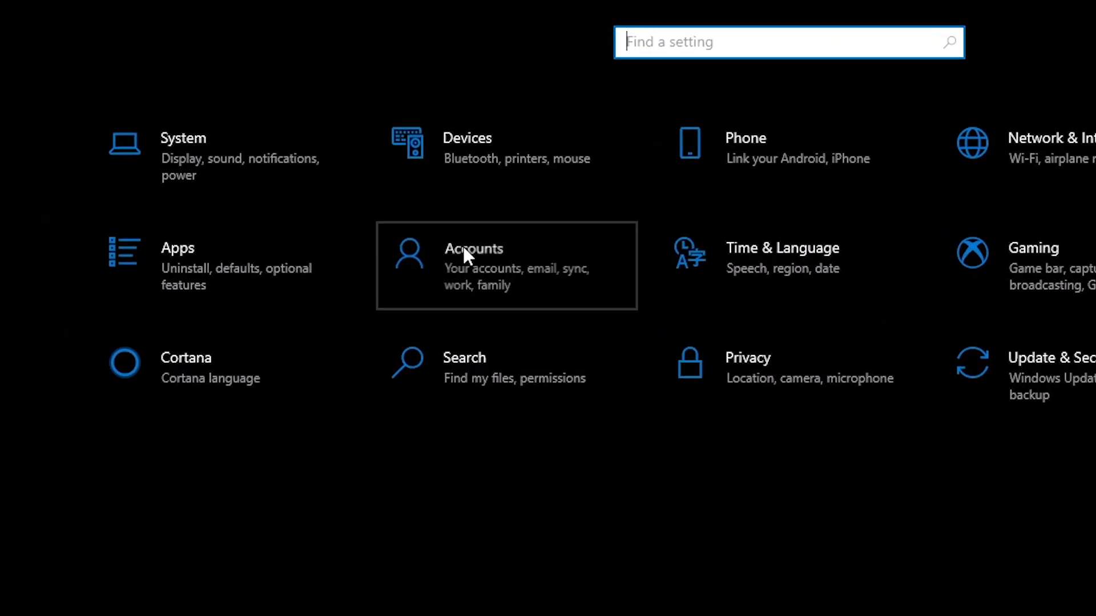
{"action": "left_click", "coordinate": [463, 247]}
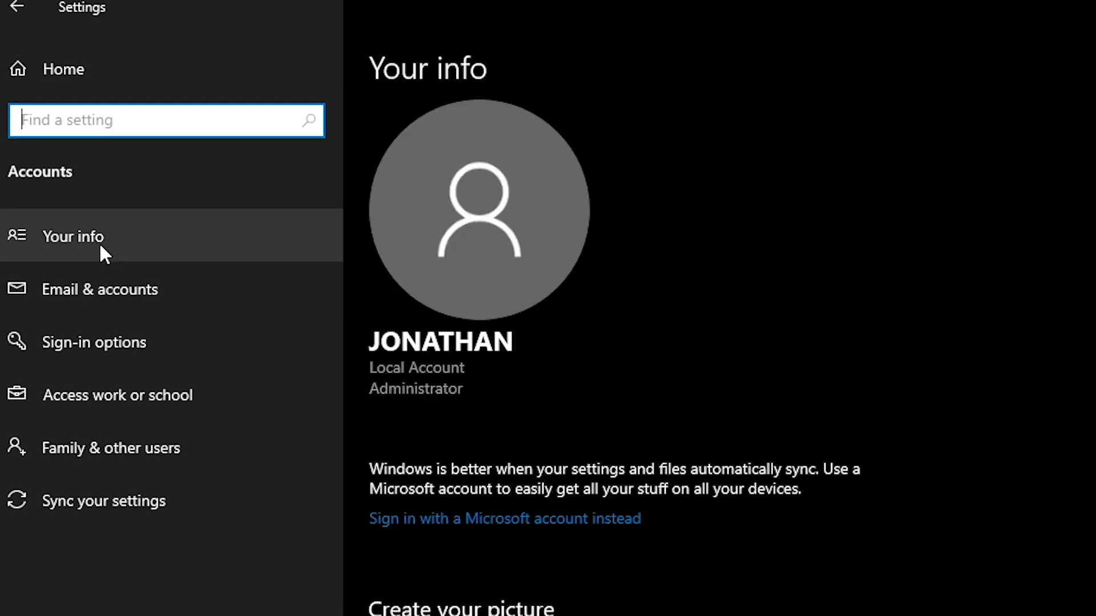
{"action": "left_click", "coordinate": [102, 341]}
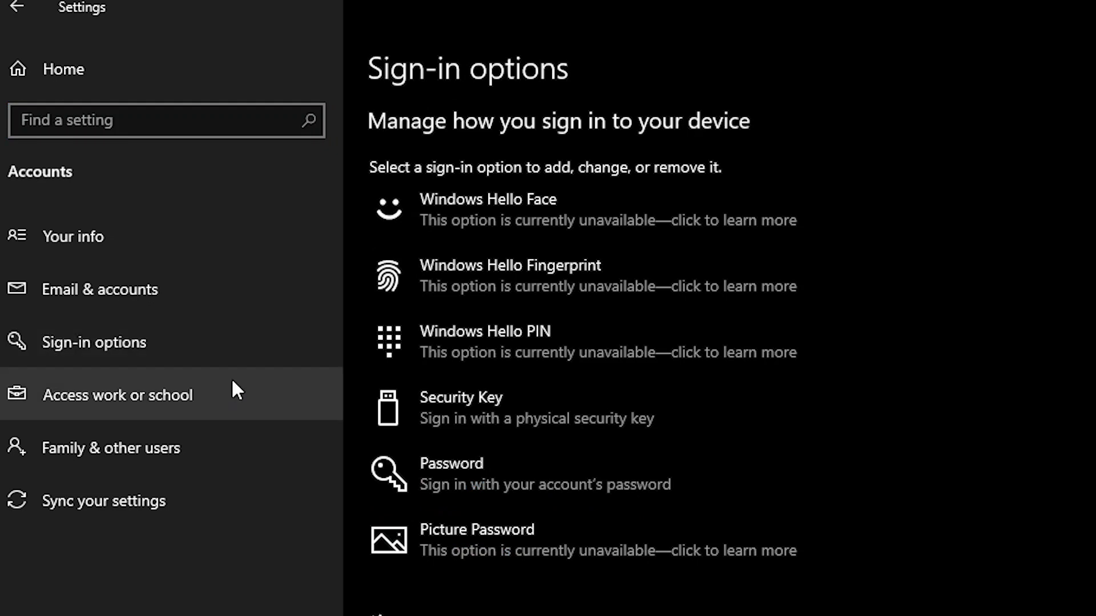
{"action": "left_click", "coordinate": [535, 481]}
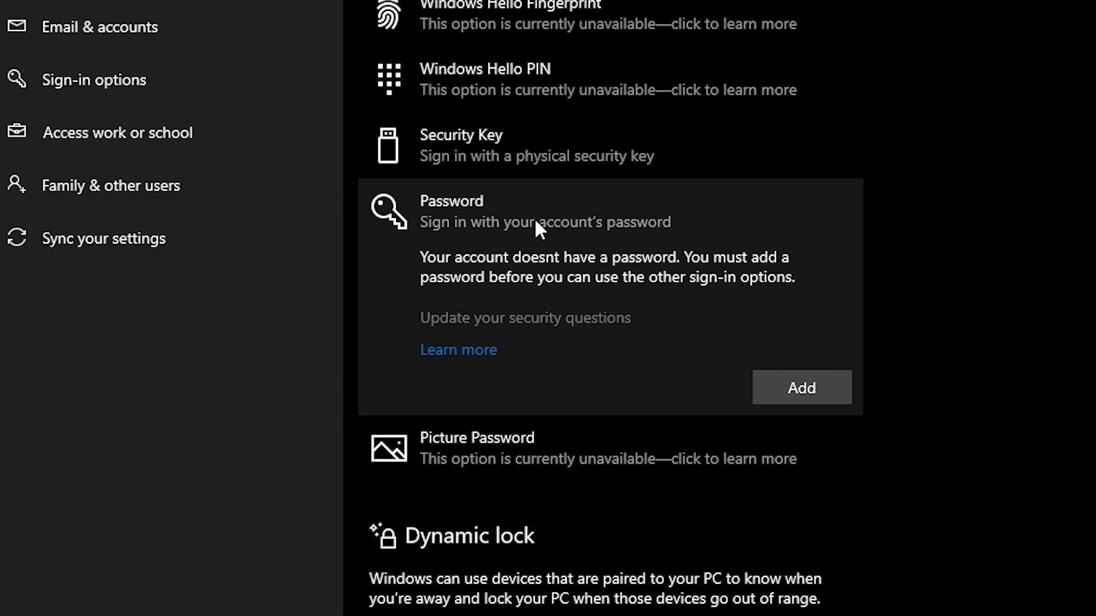
{"action": "left_click", "coordinate": [799, 388]}
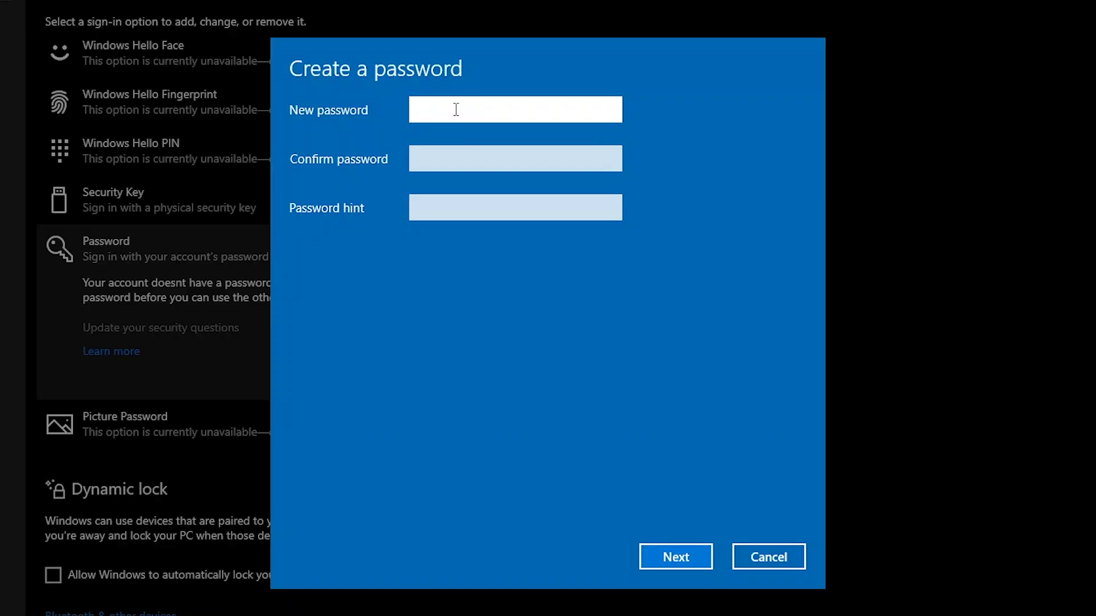
Enter and confirm the new administrator password with the hint 'my admin', then finish.
{"action": "type", "text": "********"}
{"action": "key", "text": "Tab"}
{"action": "type", "text": "*****"}
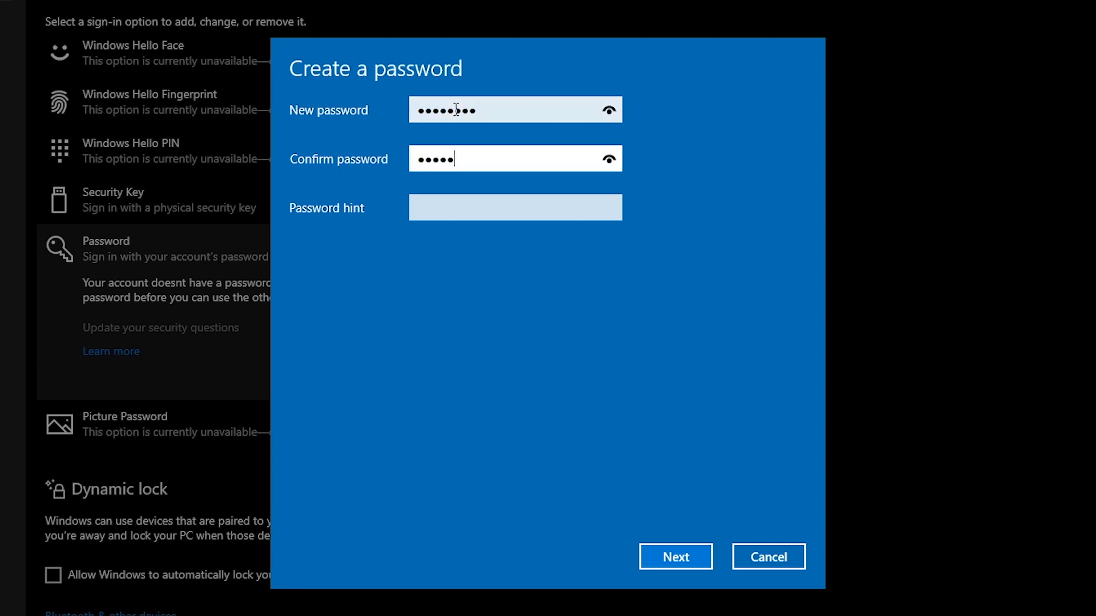
{"action": "type", "text": "***"}
{"action": "key", "text": "Tab"}
{"action": "type", "text": "my admin"}
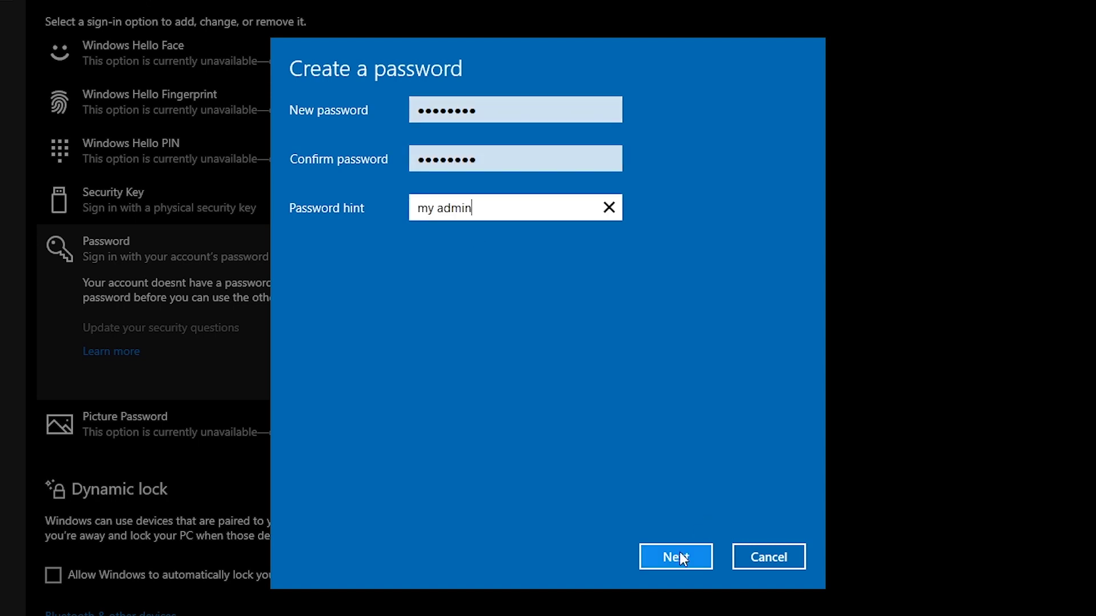
{"action": "left_click", "coordinate": [679, 551]}
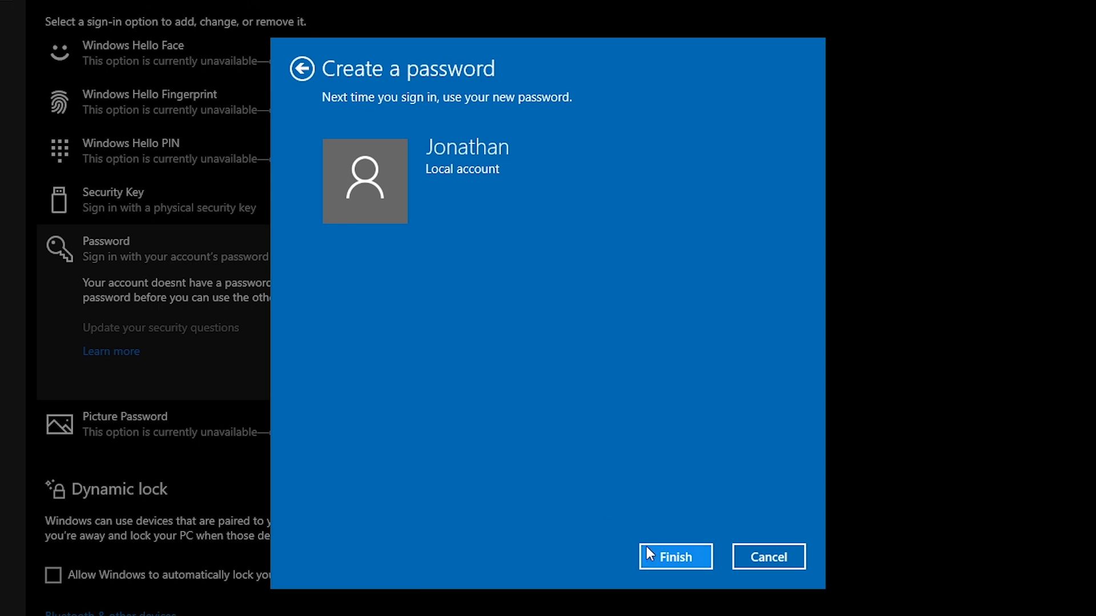
{"action": "left_click", "coordinate": [681, 557]}
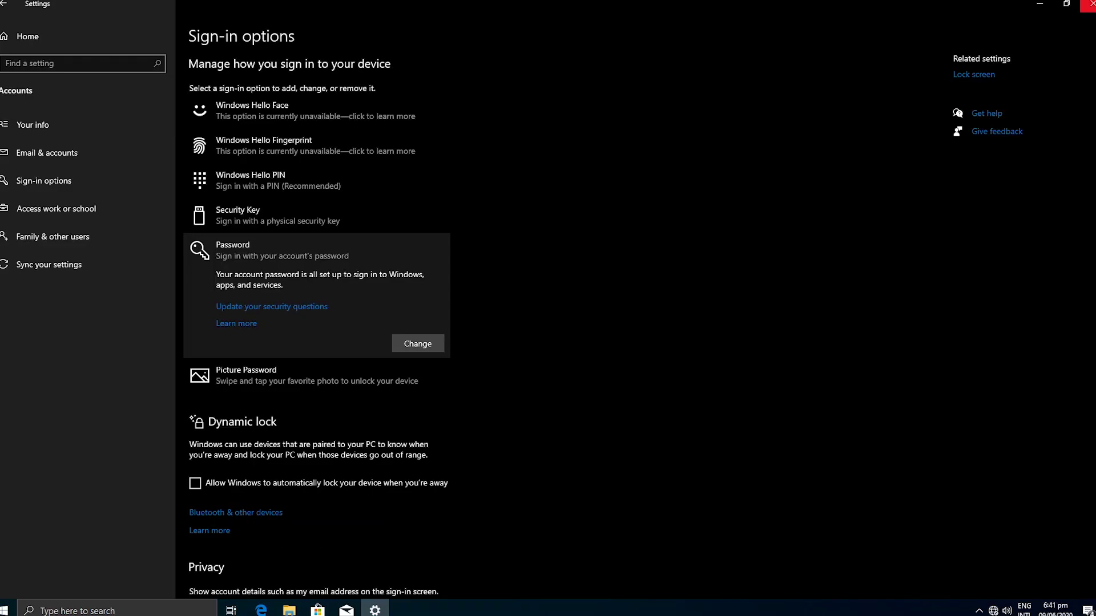
Sign out from the Start right-click menu and sign back in with the new password.
{"action": "right_click", "coordinate": [6, 609]}
{"action": "mouse_move", "coordinate": [51, 578]}
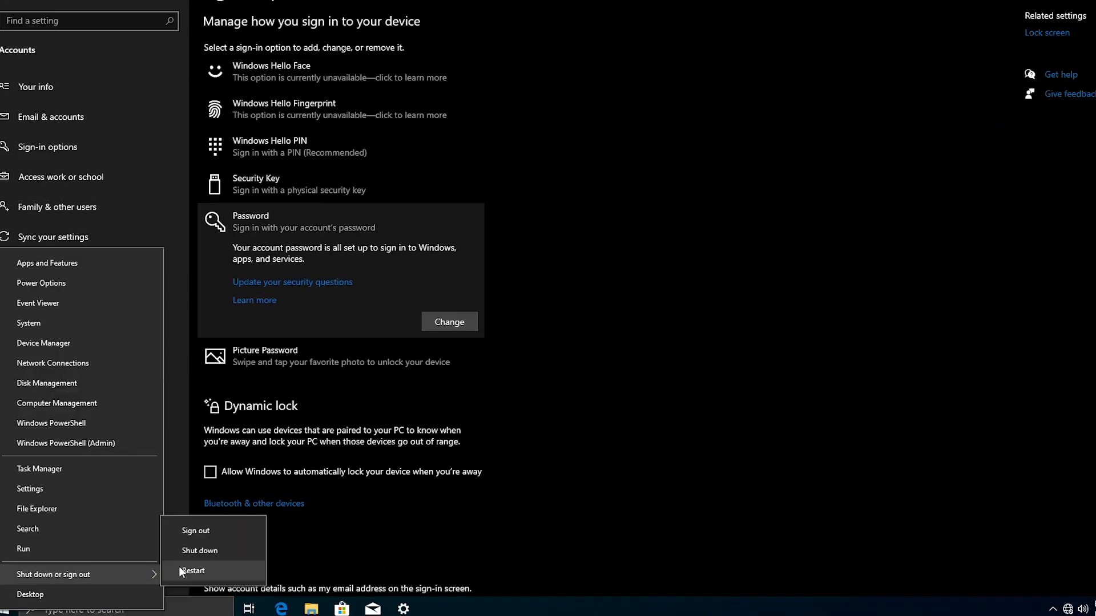
{"action": "left_click", "coordinate": [428, 442]}
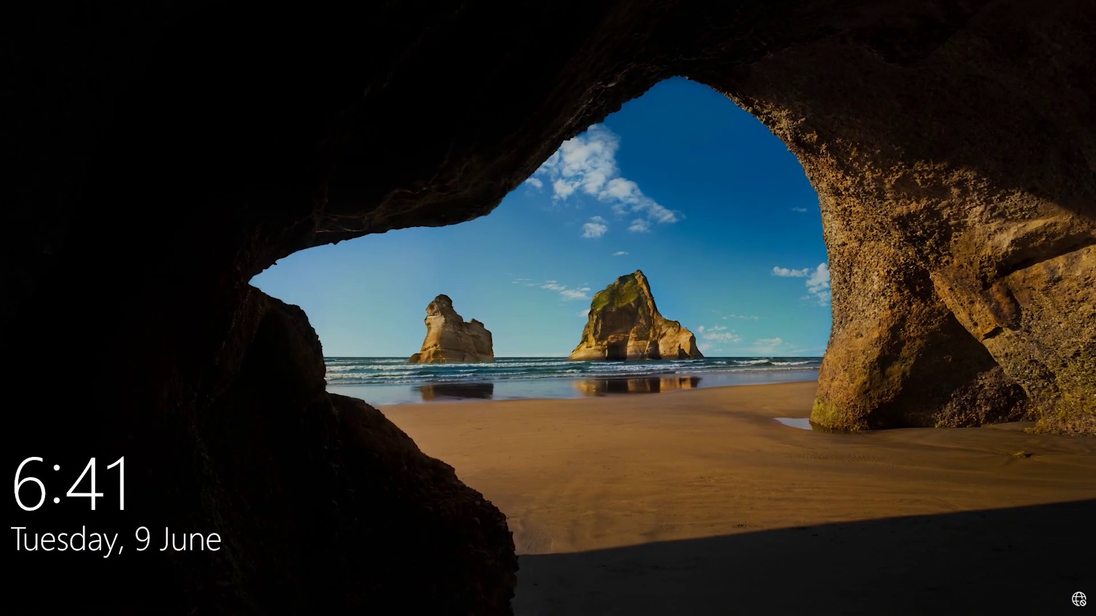
{"action": "left_click", "coordinate": [369, 422]}
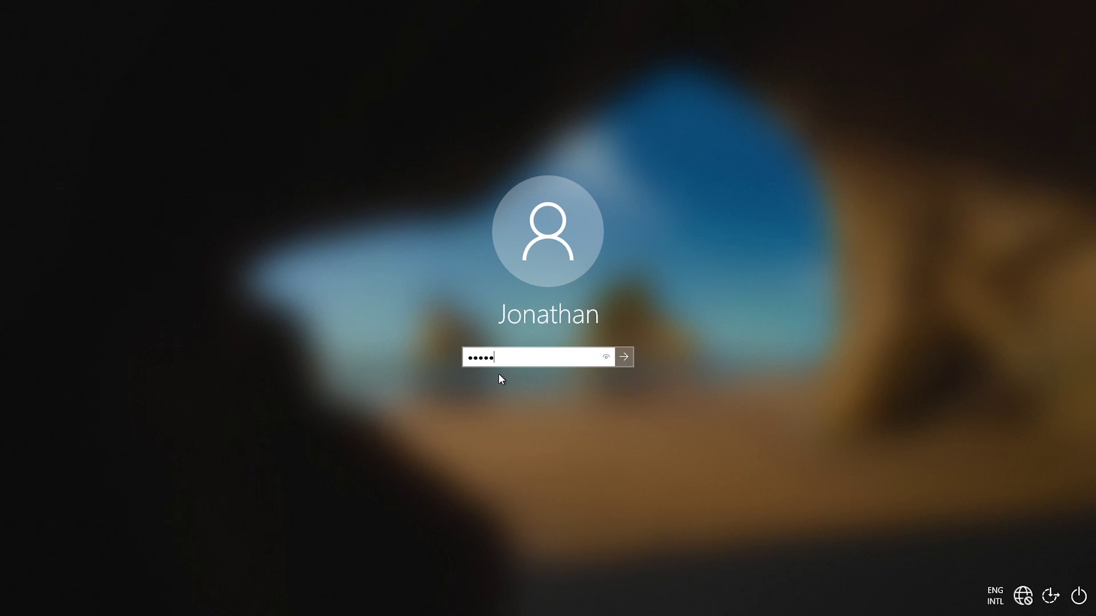
{"action": "left_click", "coordinate": [623, 357]}
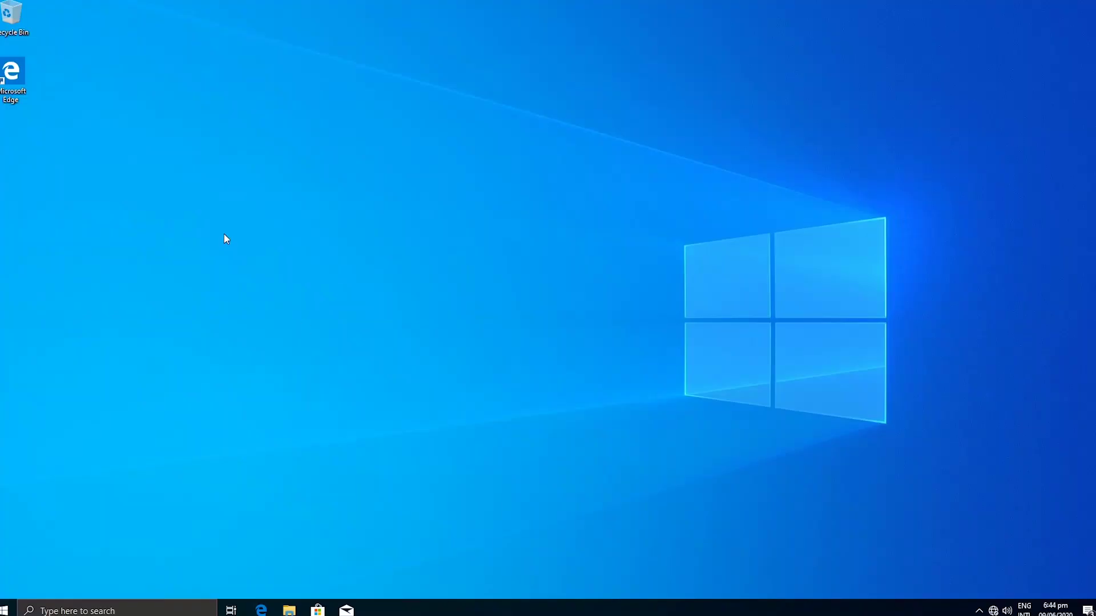
Create a new text document on the desktop named 'Confidential Doc'.
{"action": "right_click", "coordinate": [224, 234]}
{"action": "mouse_move", "coordinate": [285, 314]}
{"action": "left_click", "coordinate": [388, 372]}
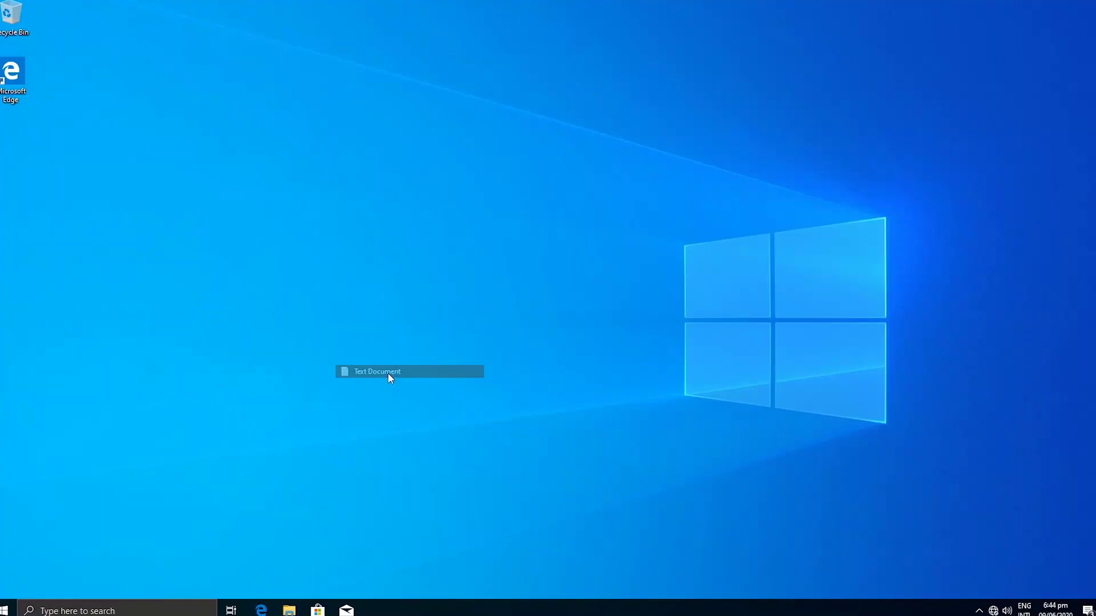
{"action": "type", "text": "Confidential Doc"}
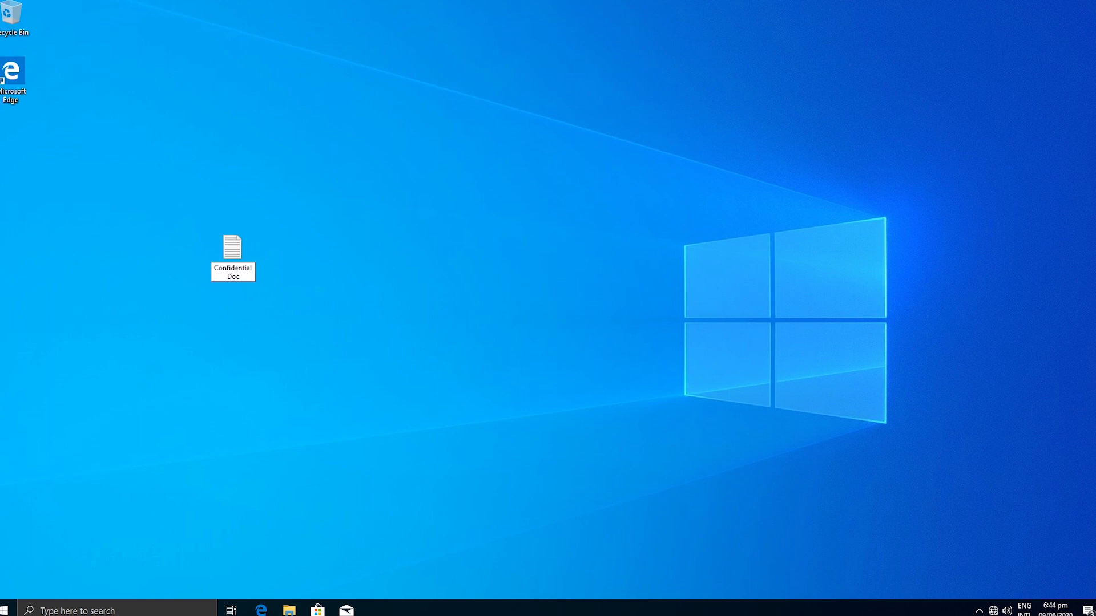
{"action": "key", "text": "Return"}
{"action": "left_click", "coordinate": [162, 451]}
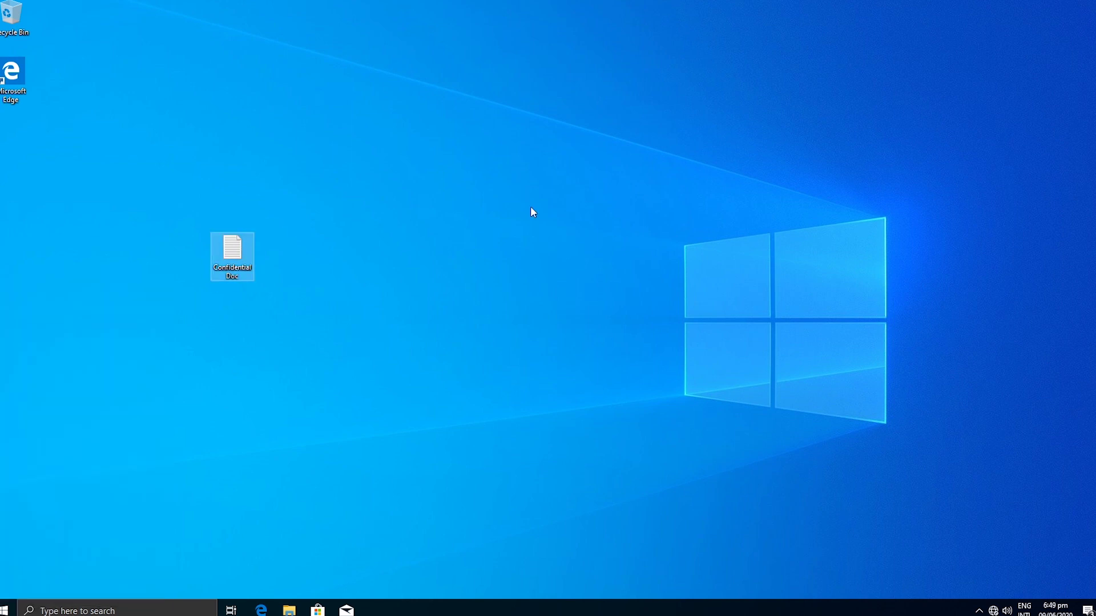
Set the desktop background to the night-sky tent picture in Personalization.
{"action": "right_click", "coordinate": [530, 211]}
{"action": "left_click", "coordinate": [574, 313]}
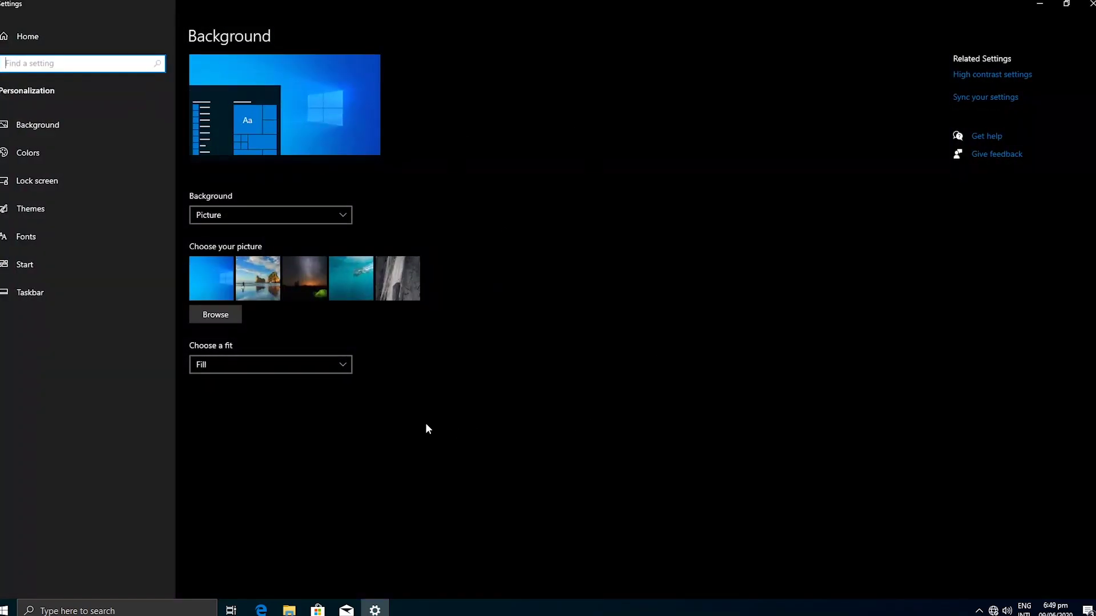
{"action": "left_click", "coordinate": [304, 276]}
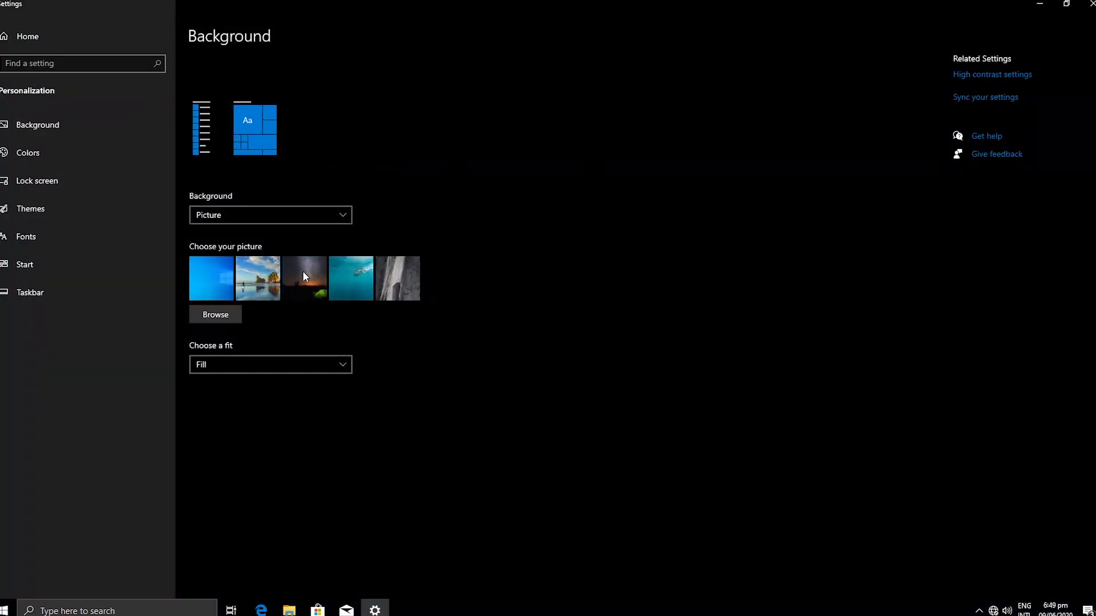
{"action": "left_click", "coordinate": [1089, 4]}
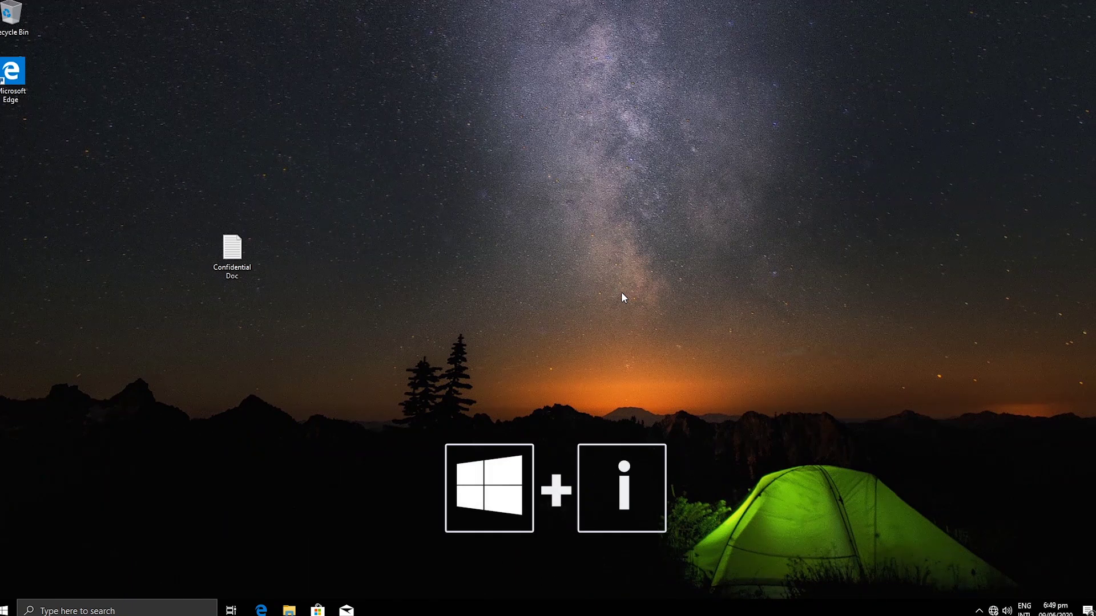
Add a new local user account under Family & other users, entering the new user's name.
{"action": "key", "text": "super+i"}
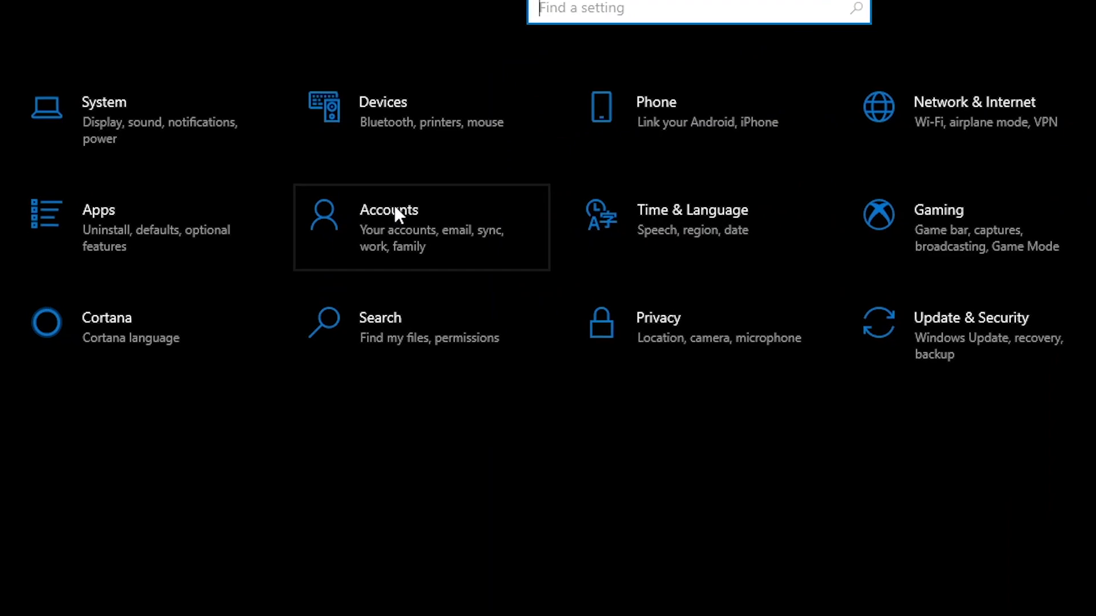
{"action": "left_click", "coordinate": [377, 193]}
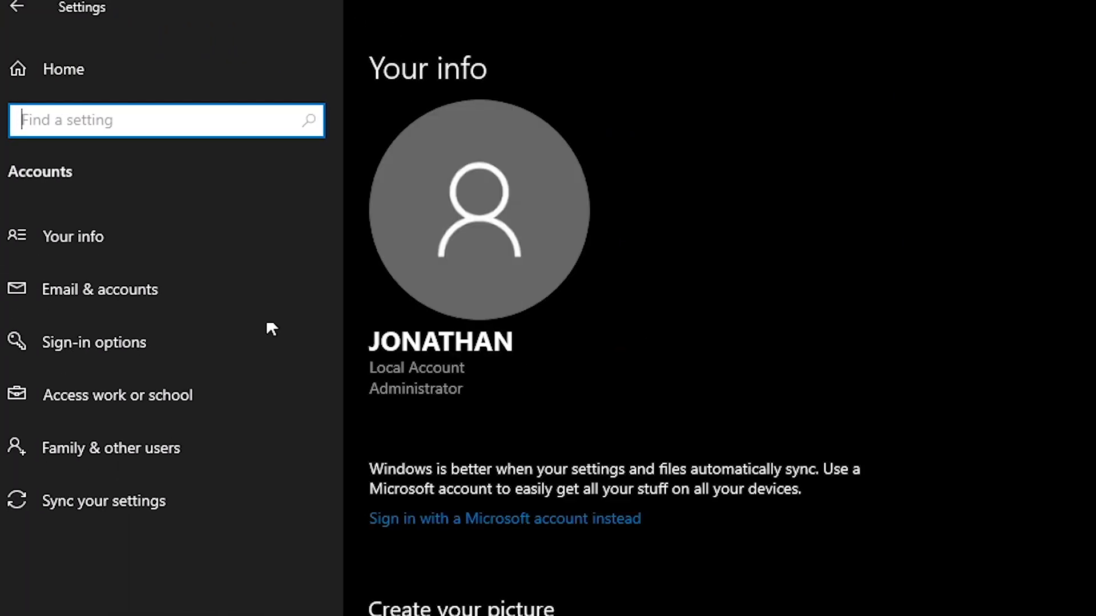
{"action": "left_click", "coordinate": [113, 451]}
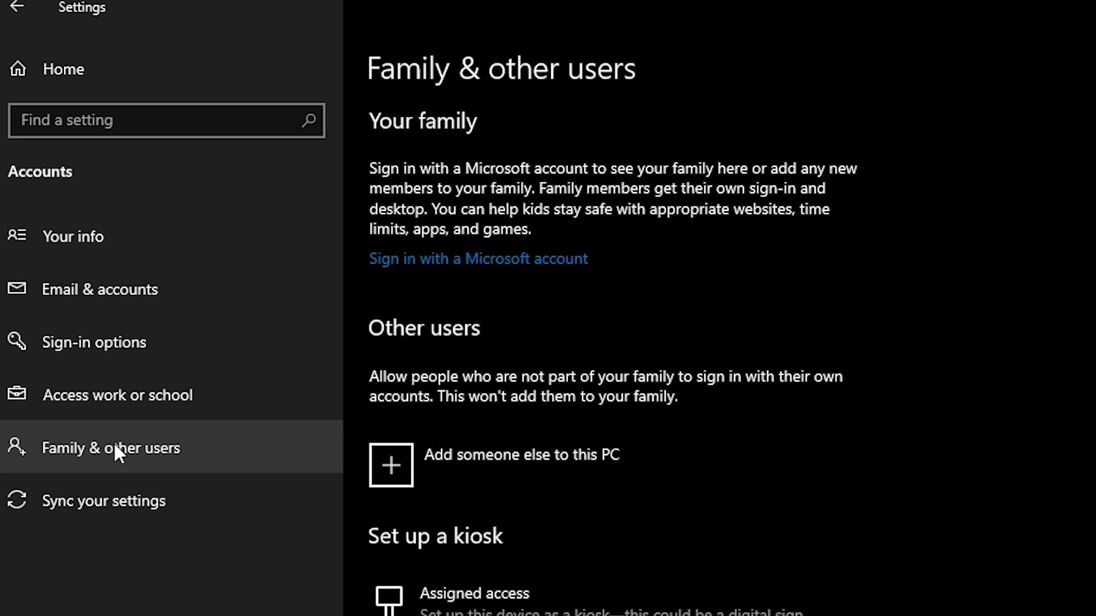
{"action": "left_click", "coordinate": [568, 461]}
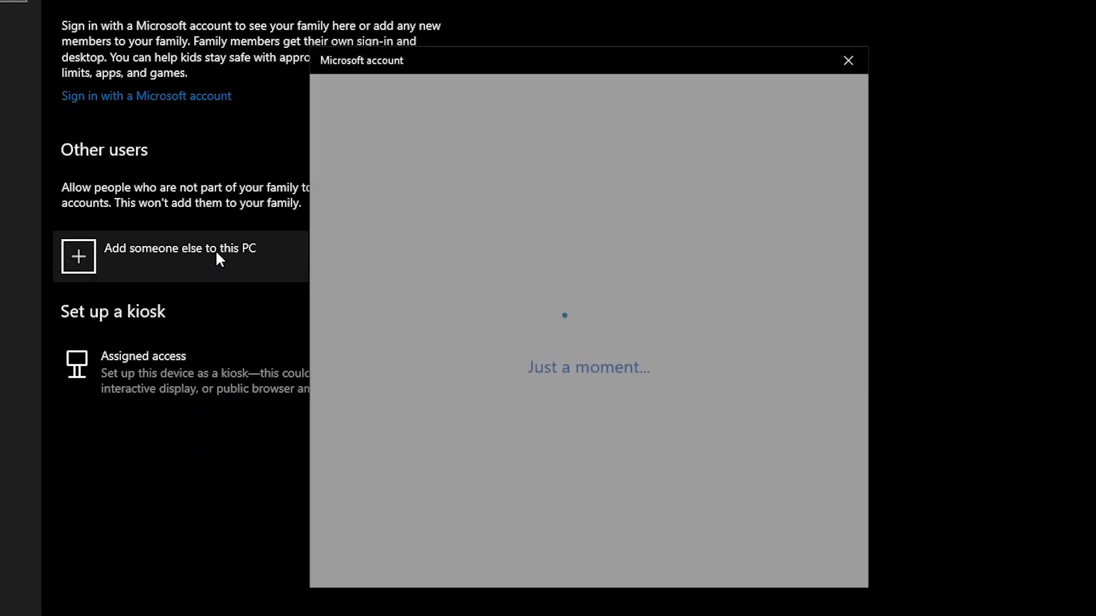
{"action": "type", "text": "Chelsea"}
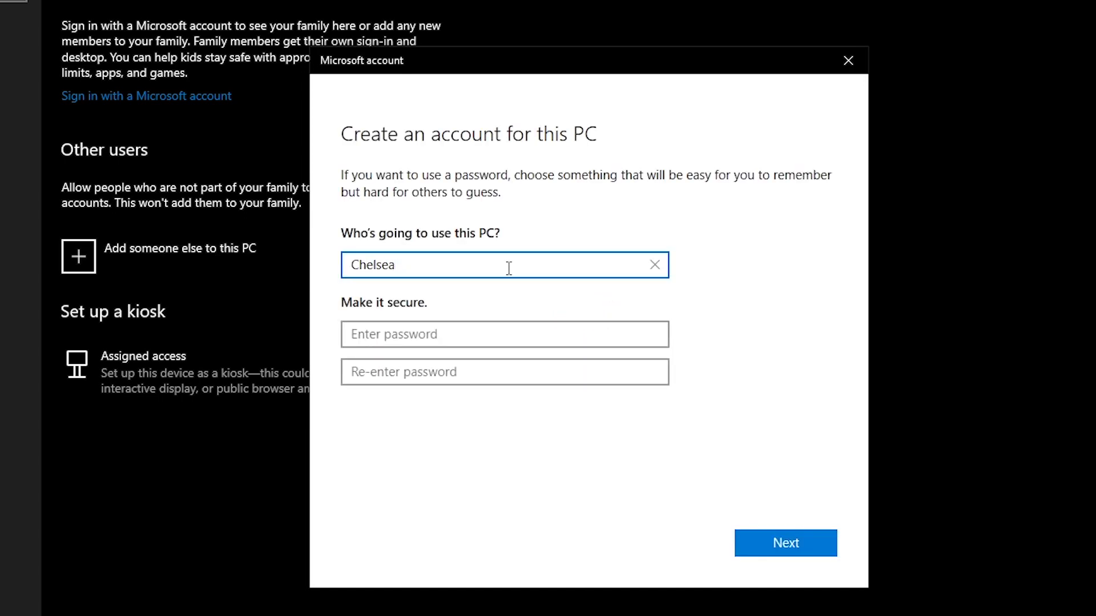
{"action": "left_click", "coordinate": [438, 335]}
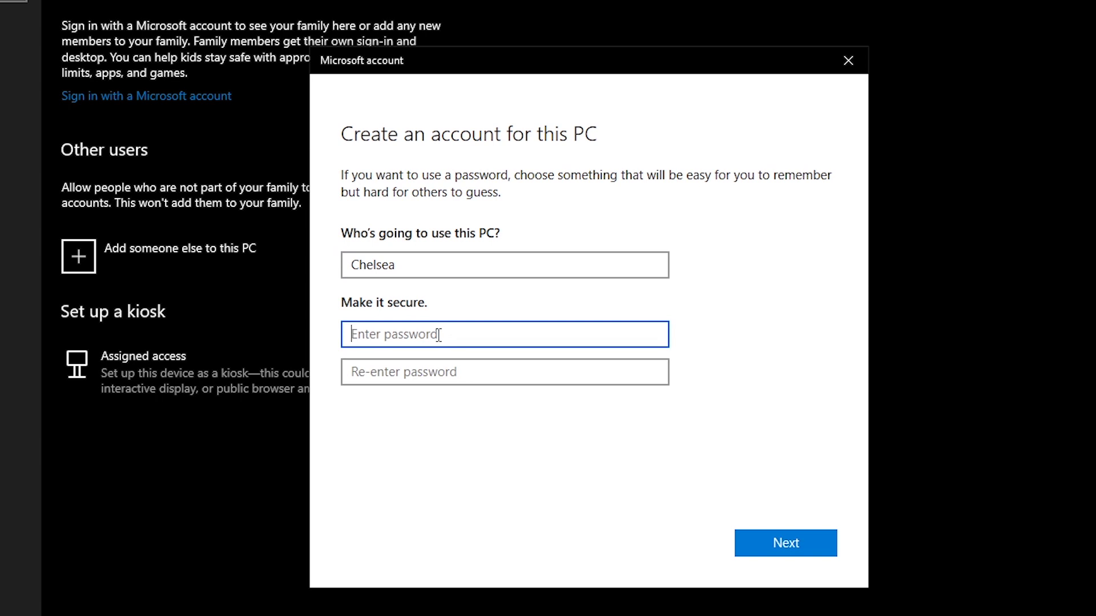
{"action": "left_click", "coordinate": [773, 544]}
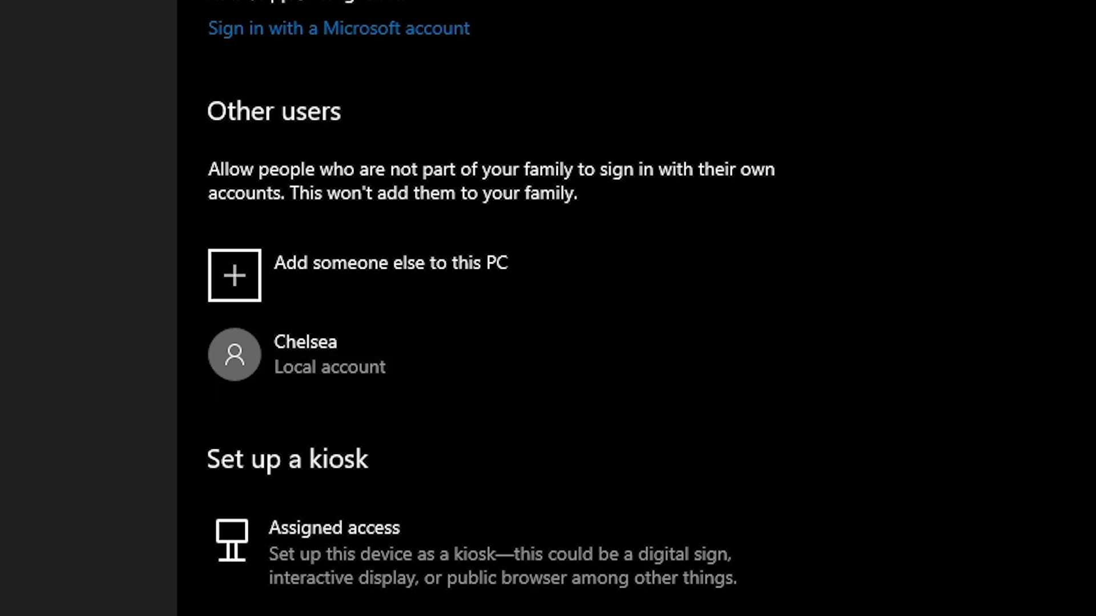
{"action": "right_click", "coordinate": [9, 609]}
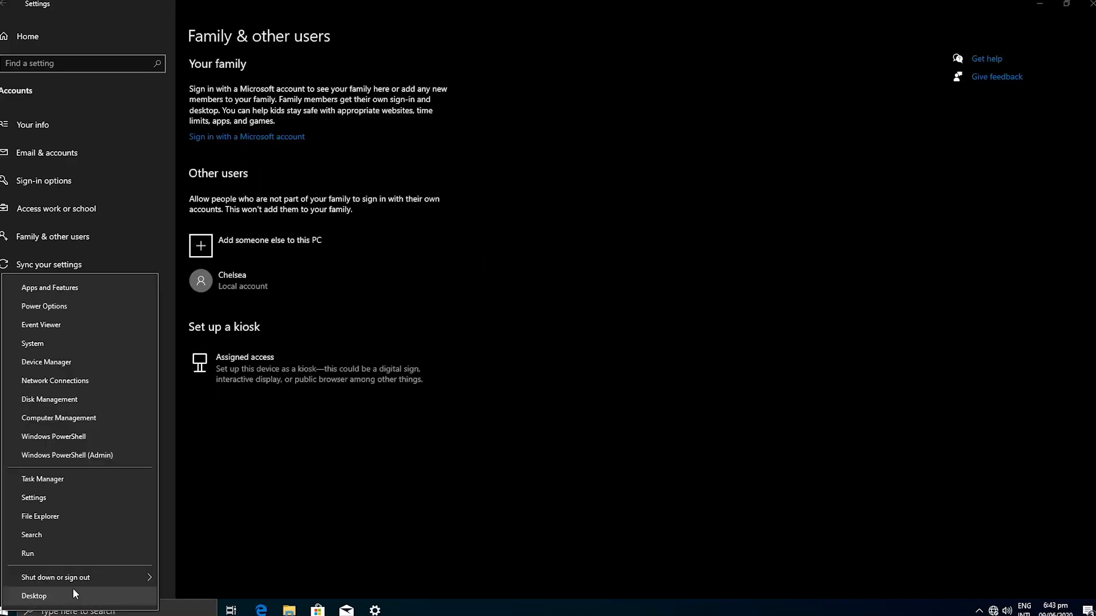
Sign out and sign in to the new local account from its tile on the sign-in screen.
{"action": "mouse_move", "coordinate": [121, 575]}
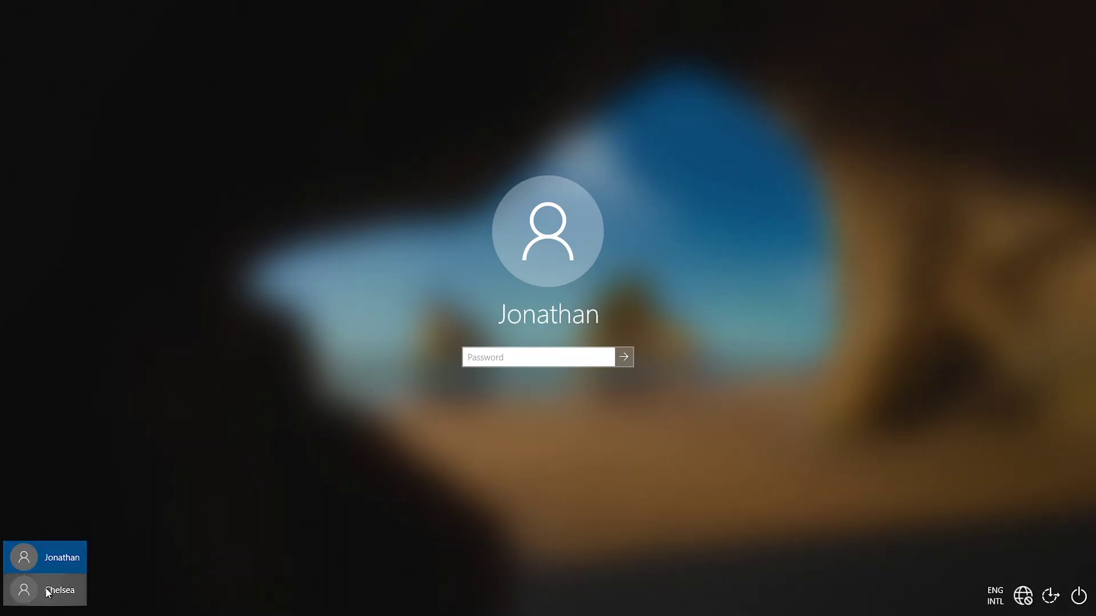
{"action": "left_click", "coordinate": [48, 591]}
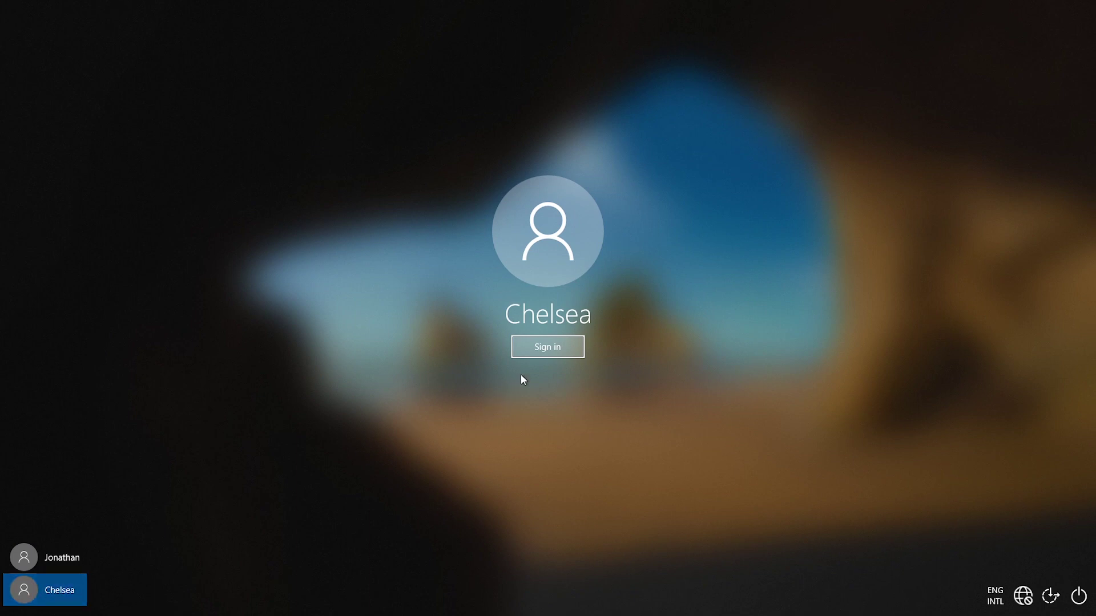
{"action": "left_click", "coordinate": [552, 349]}
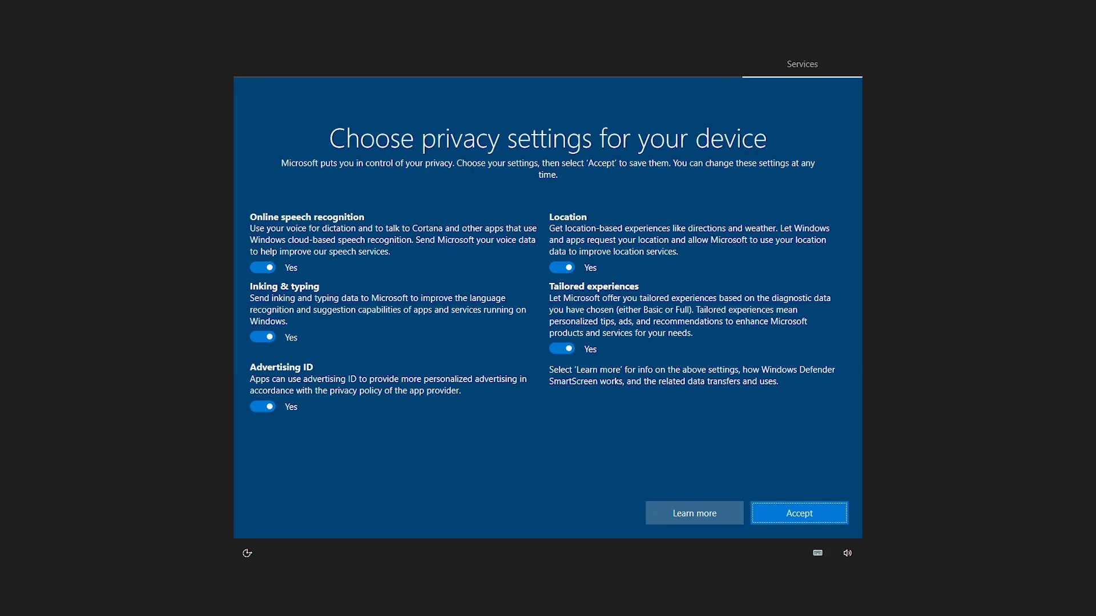
Set speech recognition, inking, advertising ID, tailored experiences and location to No, and accept.
{"action": "left_click", "coordinate": [267, 267]}
{"action": "left_click", "coordinate": [262, 349]}
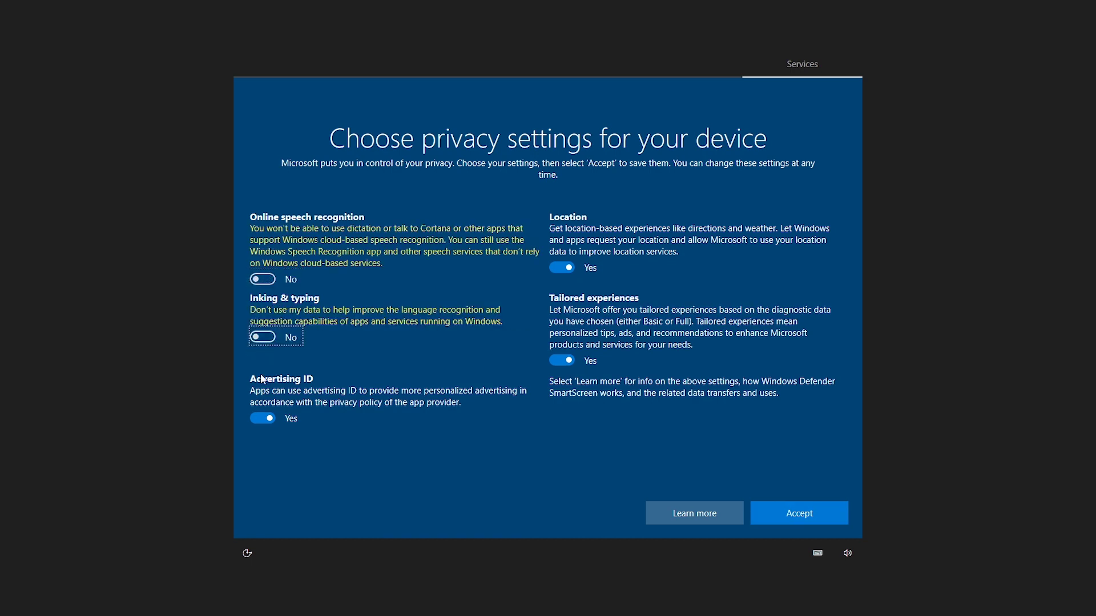
{"action": "left_click", "coordinate": [264, 420]}
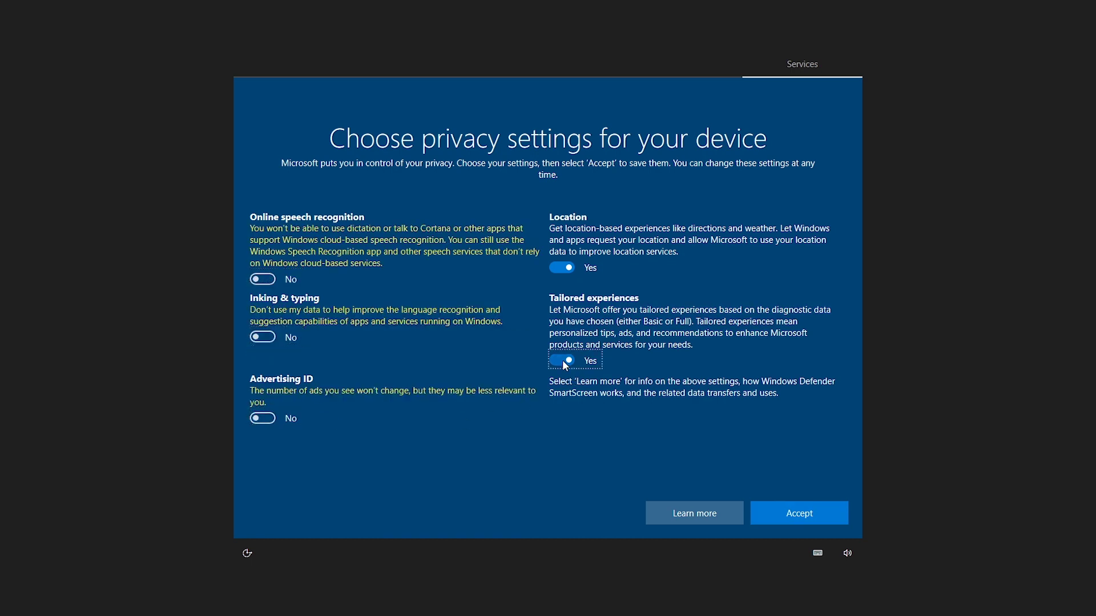
{"action": "left_click", "coordinate": [562, 361]}
{"action": "left_click", "coordinate": [561, 269]}
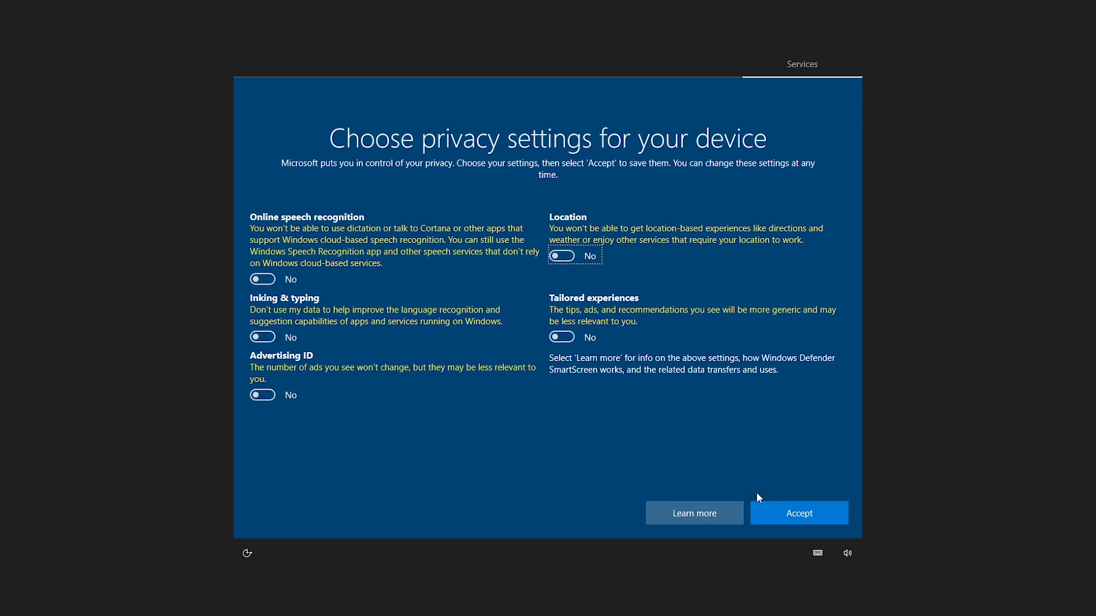
{"action": "left_click", "coordinate": [780, 516]}
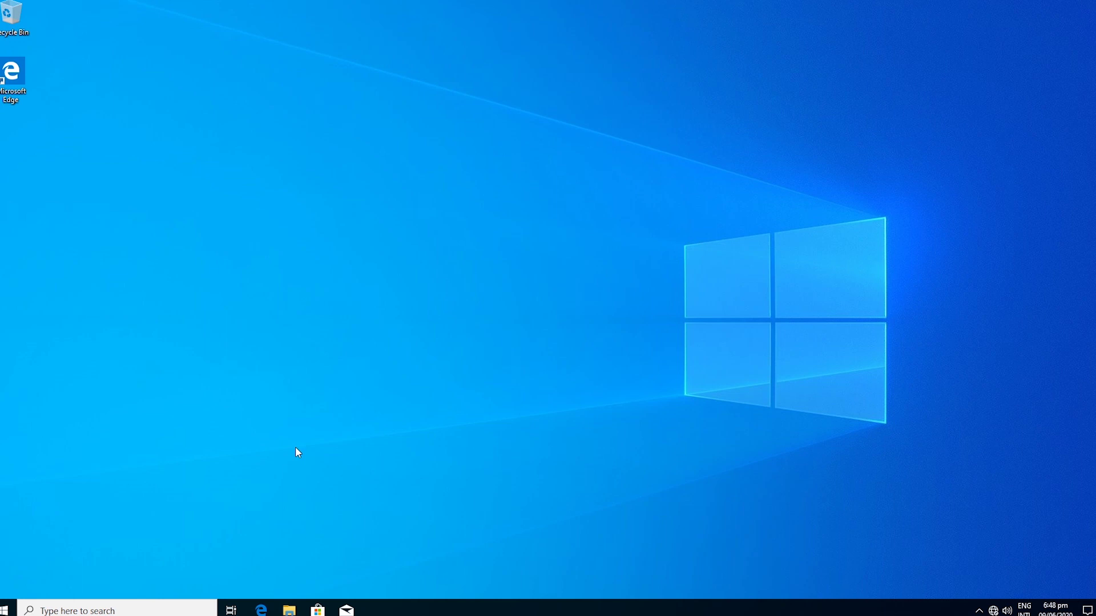
{"action": "right_click", "coordinate": [5, 608]}
Sign back into the administrator account with its password, then open and close Confidential Doc.
{"action": "mouse_move", "coordinate": [138, 575]}
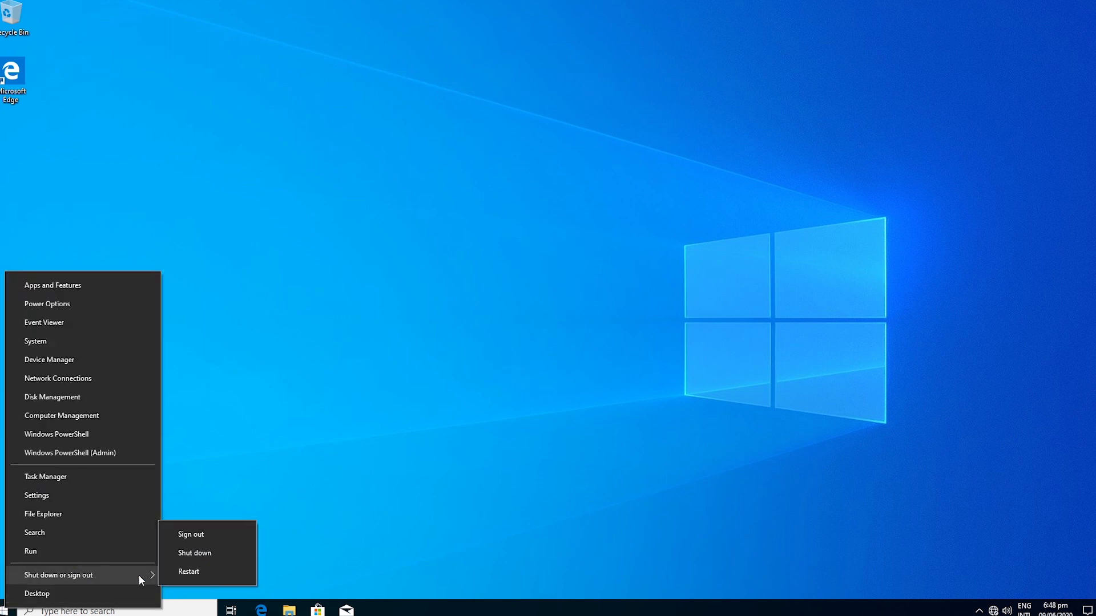
{"action": "left_click", "coordinate": [202, 540]}
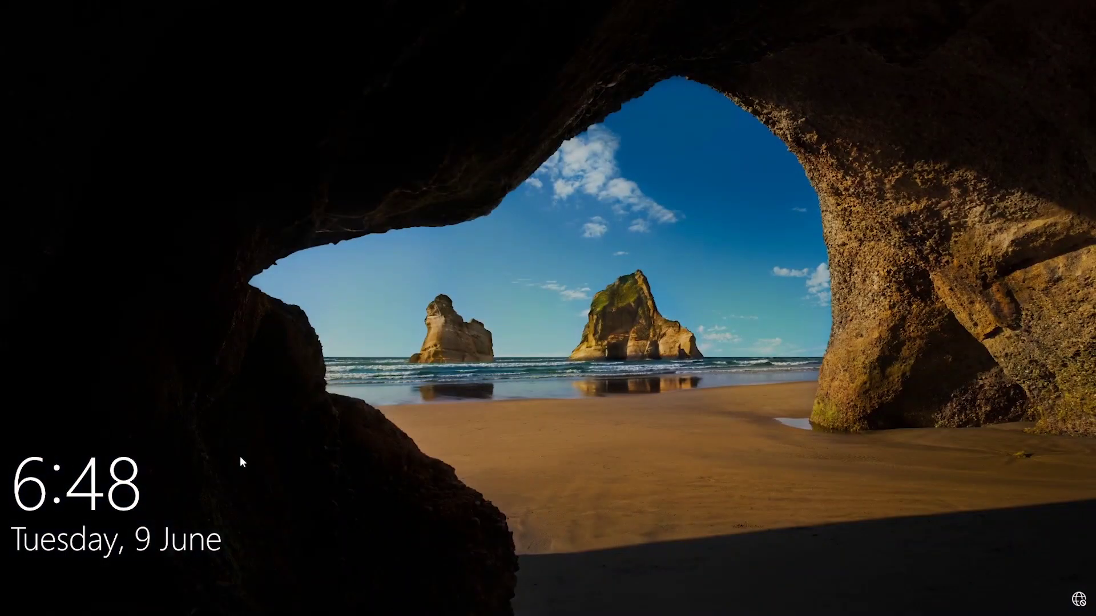
{"action": "left_click", "coordinate": [332, 430]}
{"action": "left_click", "coordinate": [80, 590]}
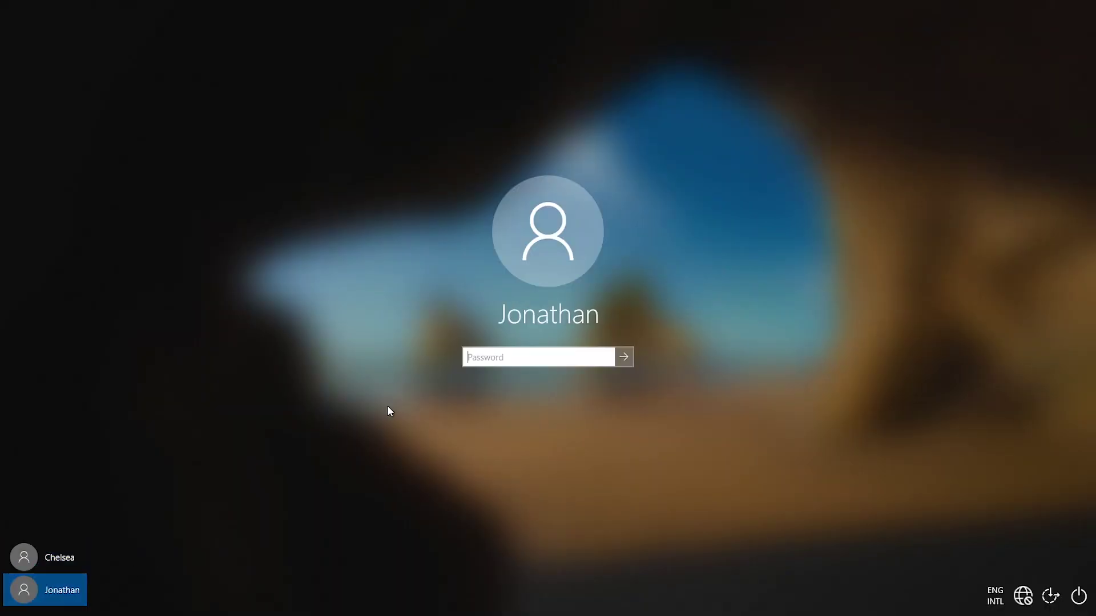
{"action": "type", "text": "*********"}
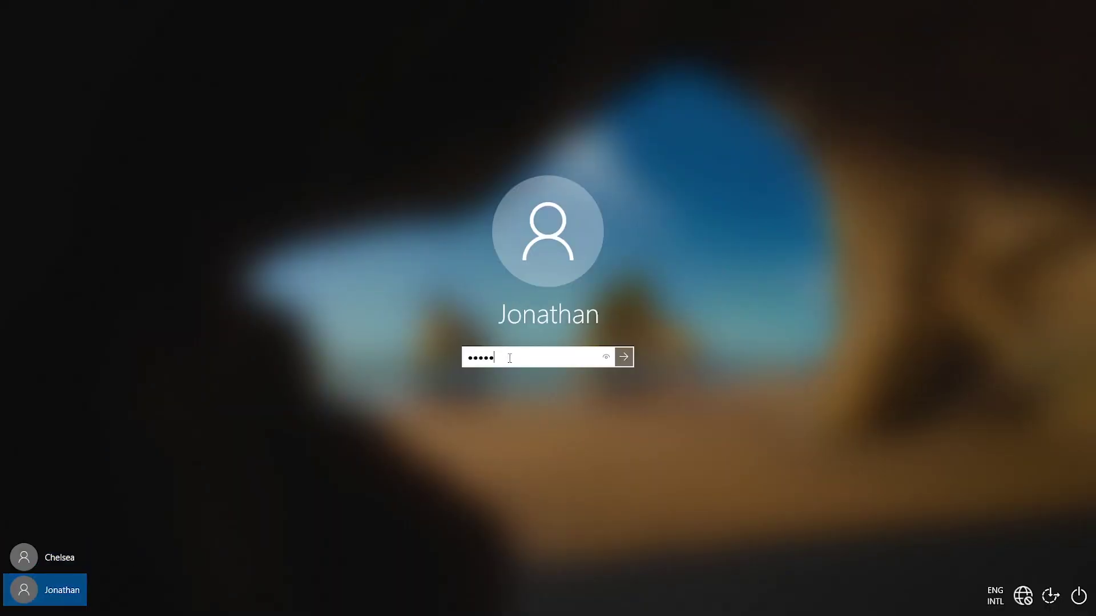
{"action": "key", "text": "Return"}
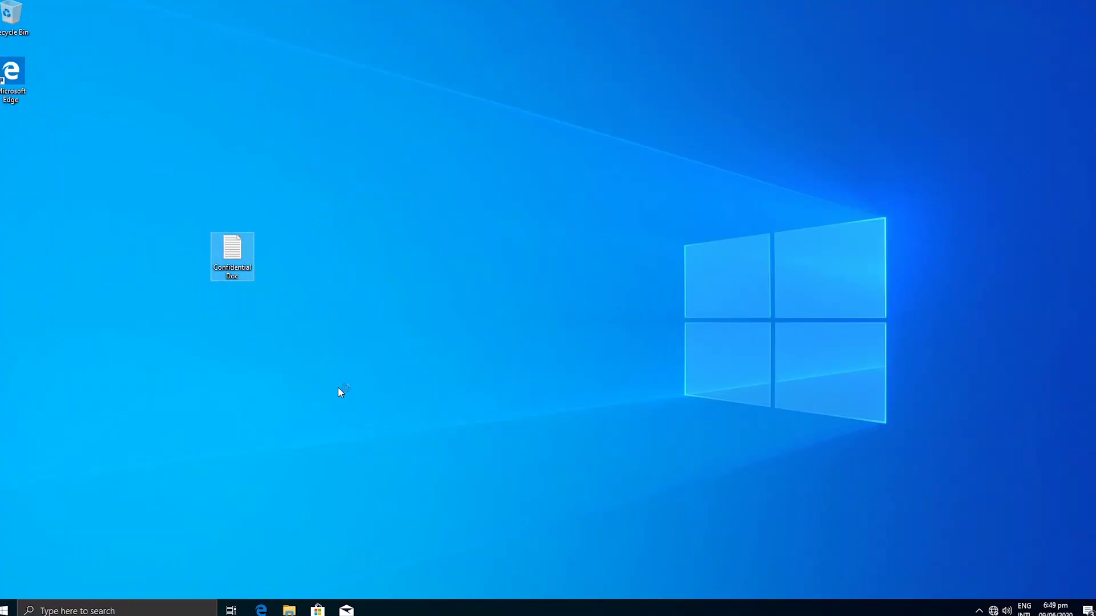
{"action": "double_click", "coordinate": [234, 249]}
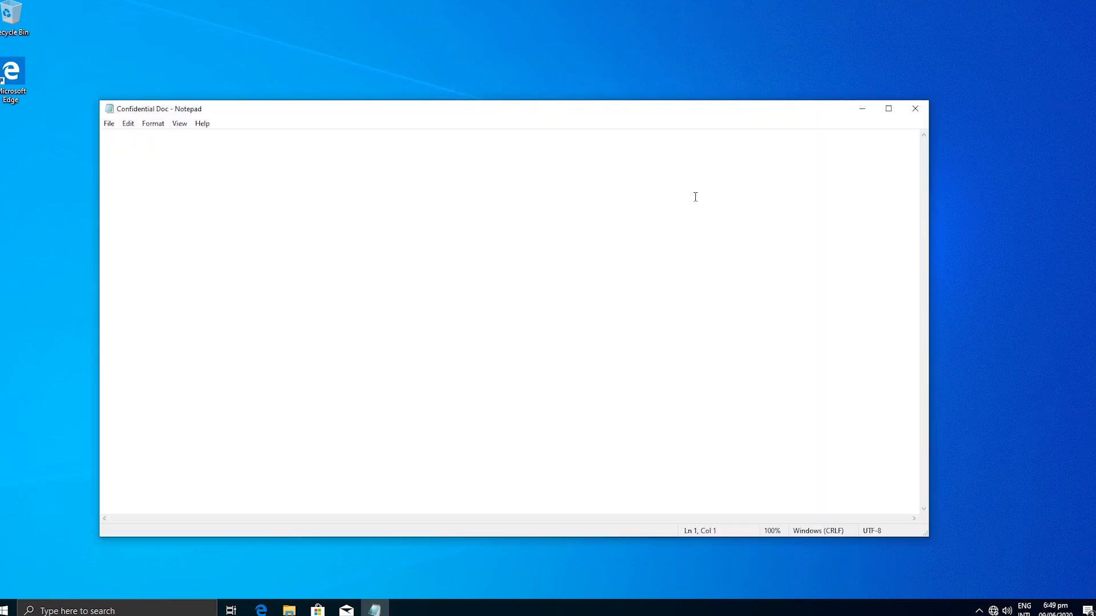
{"action": "left_click", "coordinate": [921, 108]}
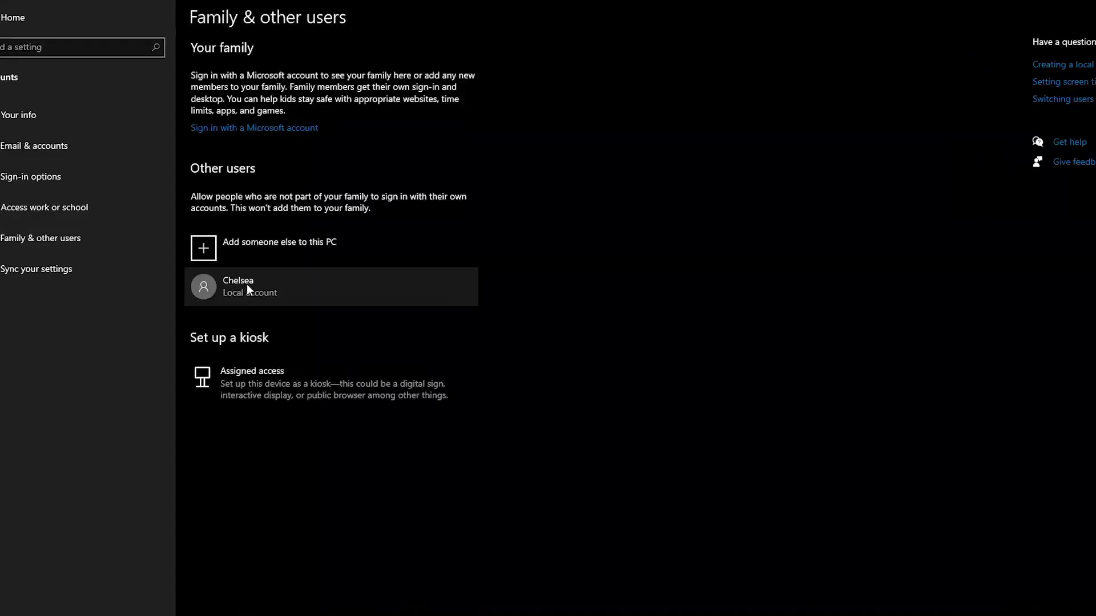
{"action": "left_click", "coordinate": [244, 283]}
{"action": "left_click", "coordinate": [593, 442]}
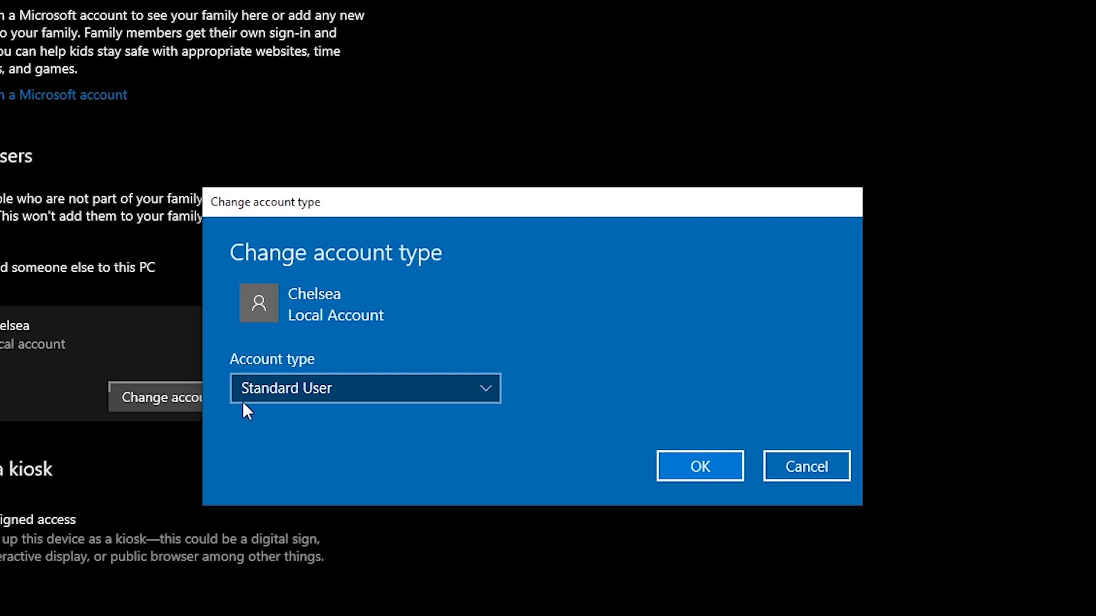
{"action": "left_click", "coordinate": [494, 392]}
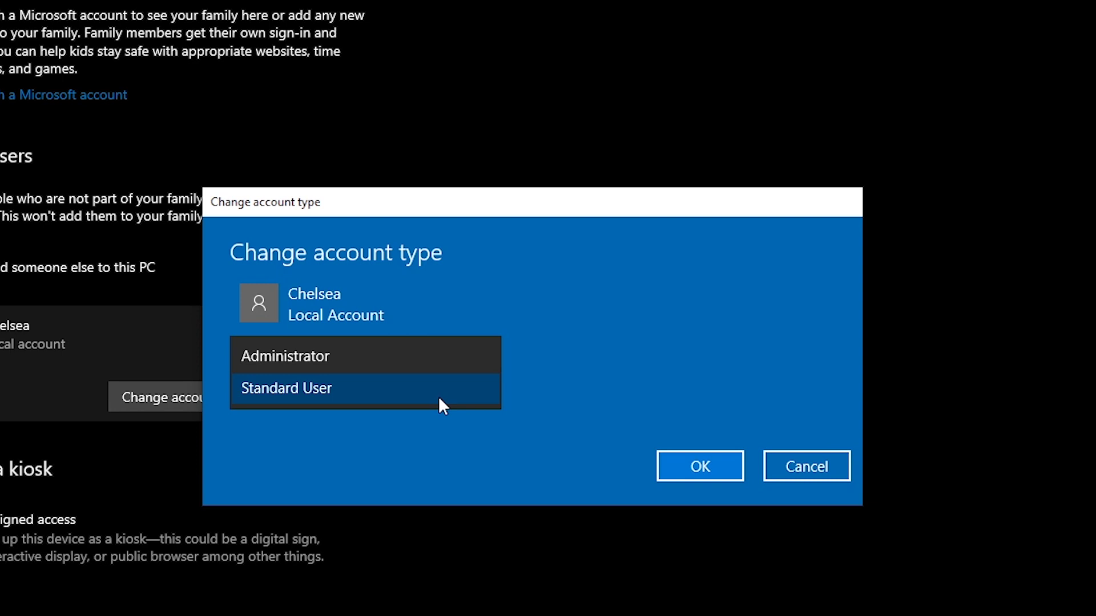
{"action": "left_click", "coordinate": [420, 395]}
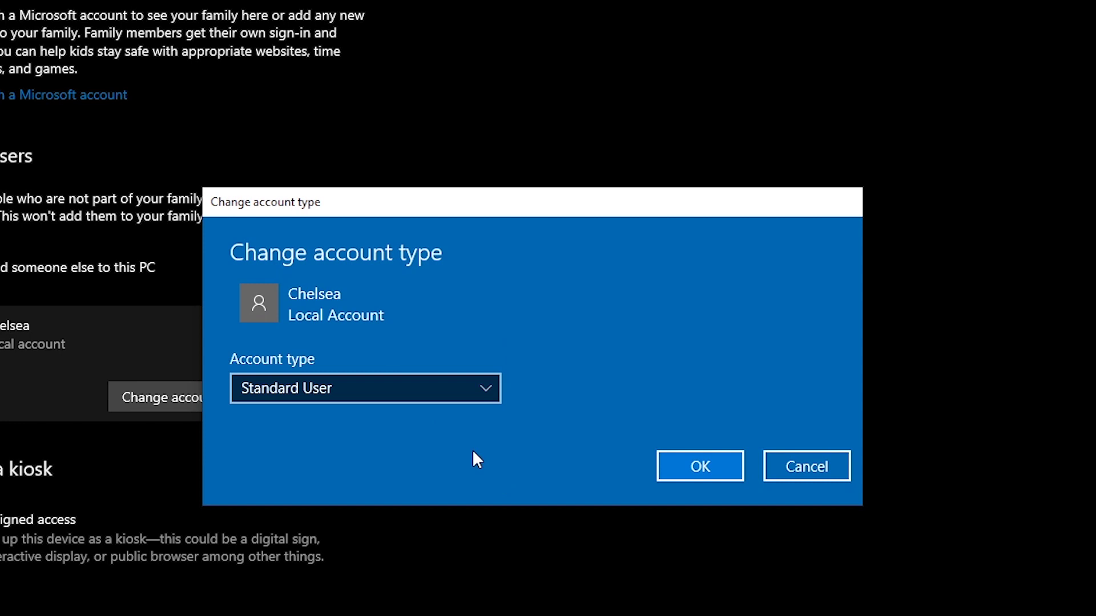
{"action": "left_click", "coordinate": [786, 463]}
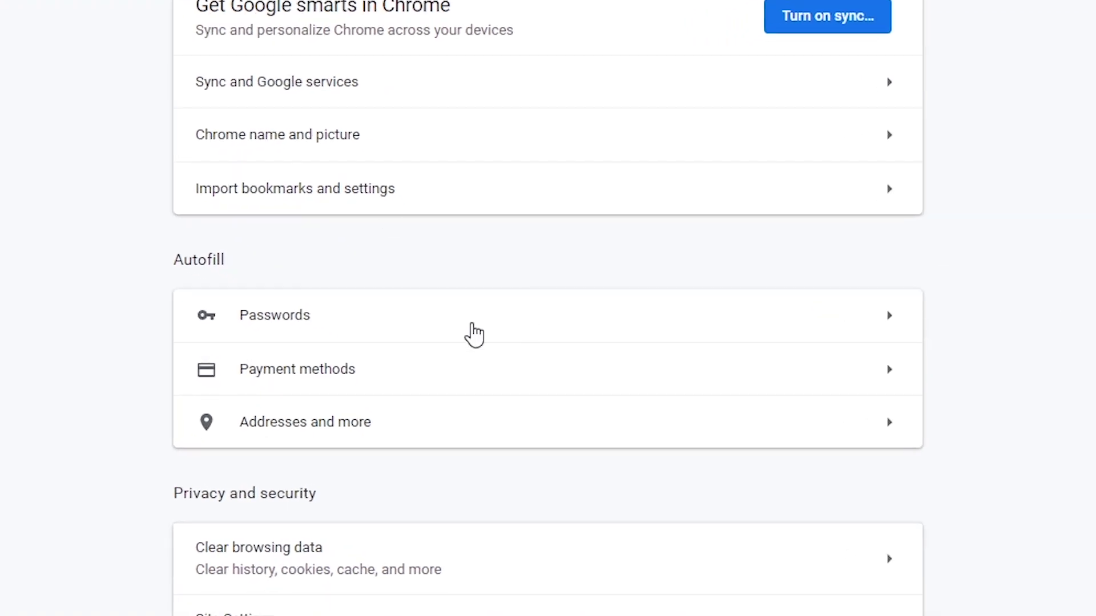
Confirm Chrome's Passwords list is empty, then sign back into the administrator account with its password.
{"action": "left_click", "coordinate": [367, 320]}
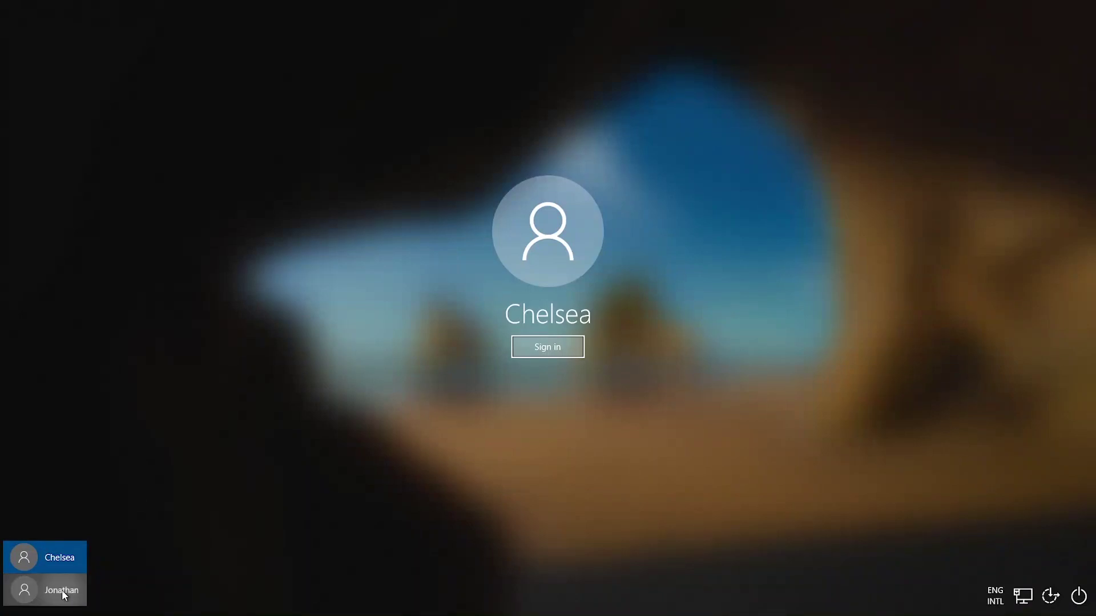
{"action": "left_click", "coordinate": [45, 590]}
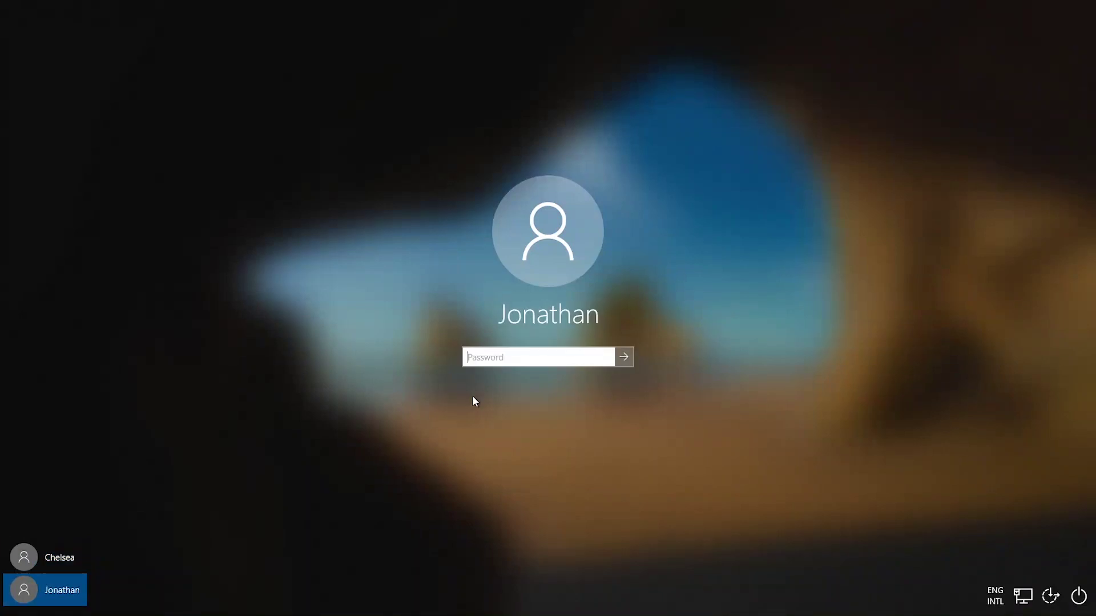
{"action": "type", "text": "*********"}
{"action": "key", "text": "Return"}
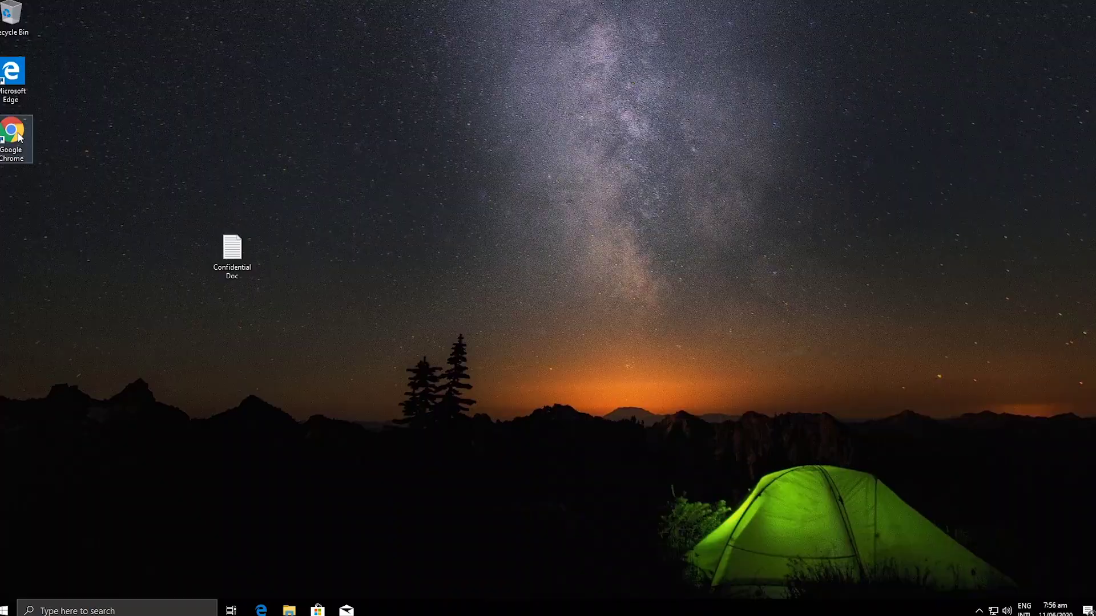
Reveal the saved transactmanager.com password in Chrome's password settings by confirming the Windows account password.
{"action": "double_click", "coordinate": [14, 132]}
{"action": "left_click", "coordinate": [1091, 24]}
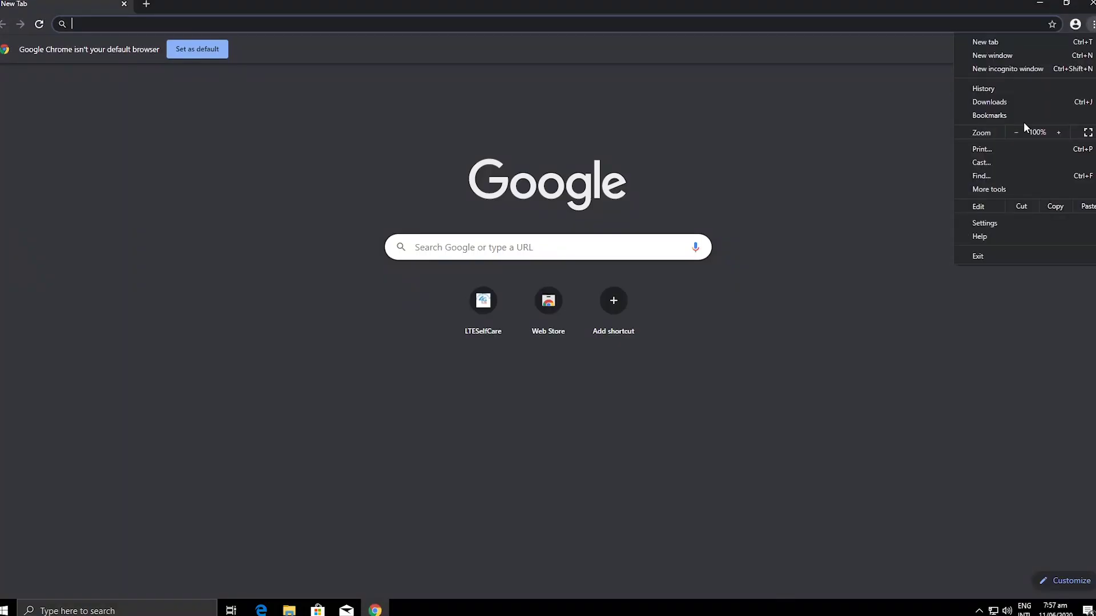
{"action": "left_click", "coordinate": [985, 224]}
{"action": "left_click", "coordinate": [451, 379]}
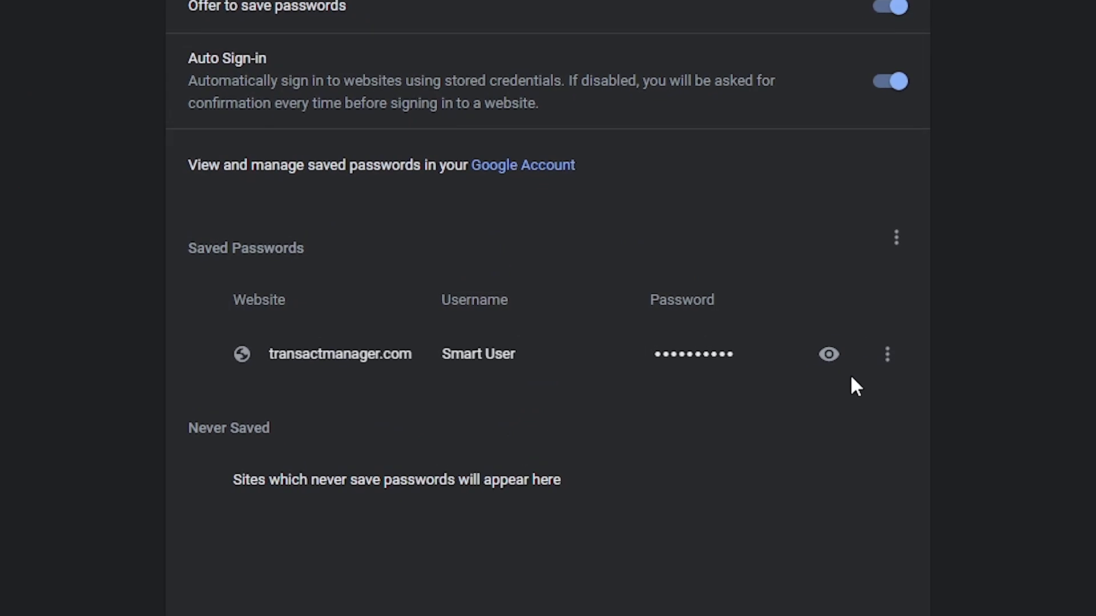
{"action": "left_click", "coordinate": [831, 356]}
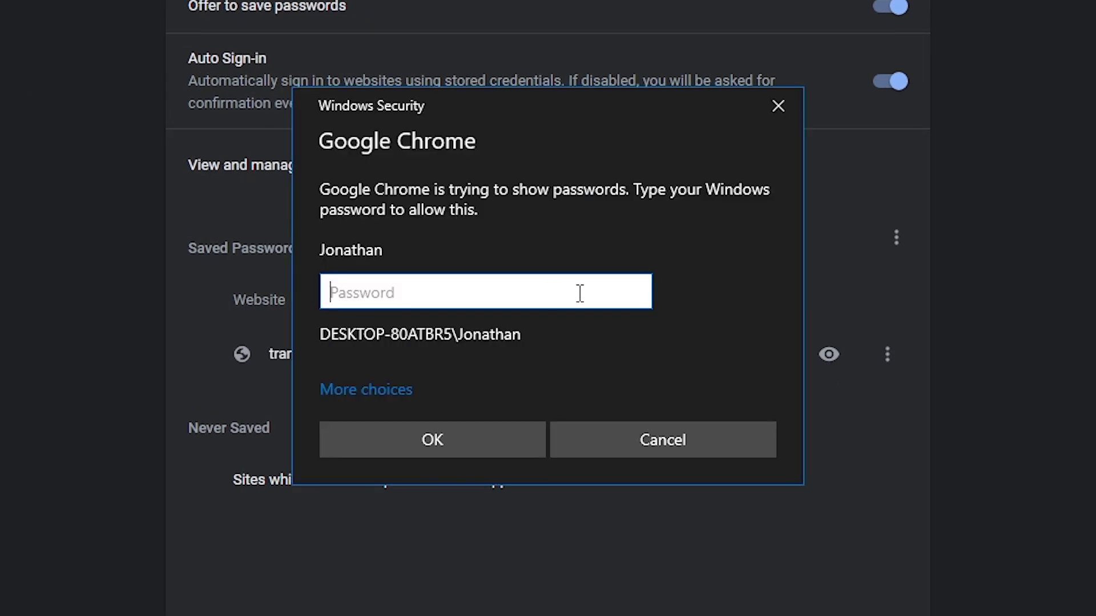
{"action": "type", "text": "*********"}
{"action": "key", "text": "Return"}
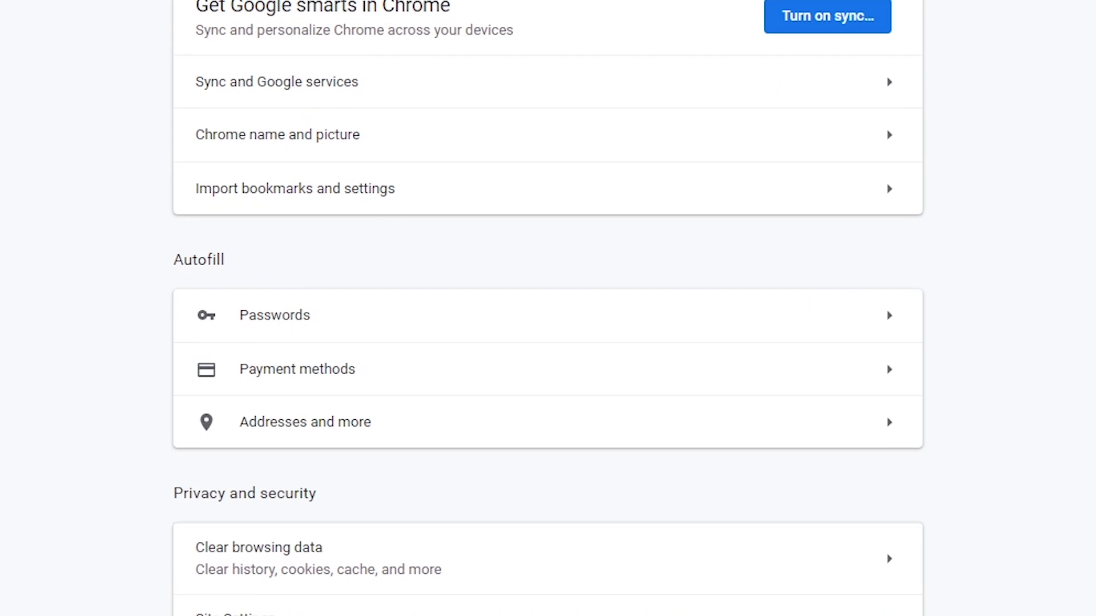
Open Chrome's Passwords page under Autofill to view the empty saved-password list.
{"action": "left_click", "coordinate": [368, 324]}
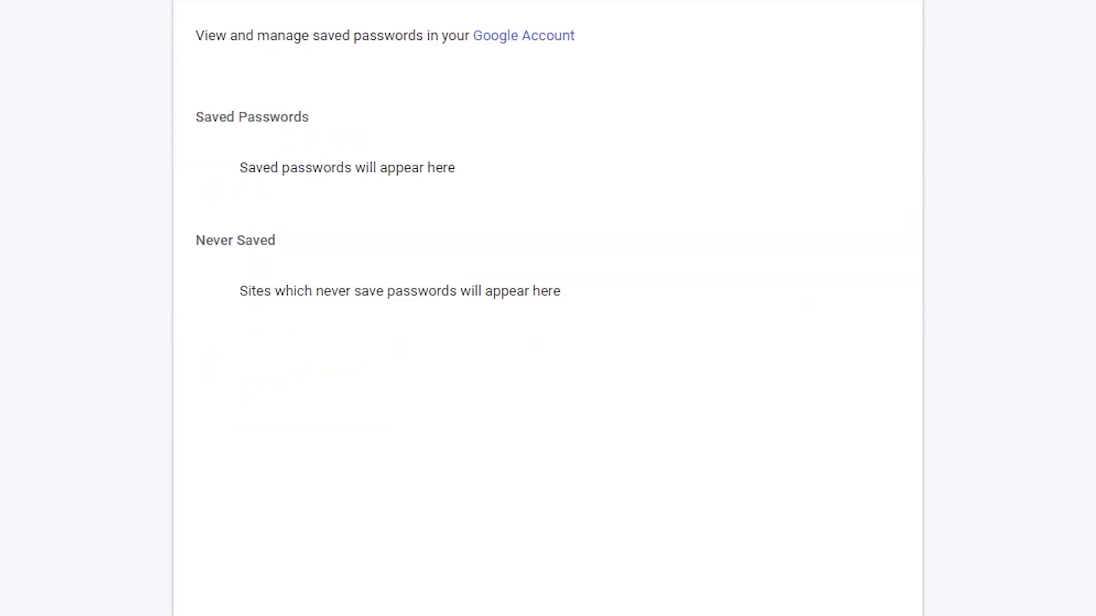